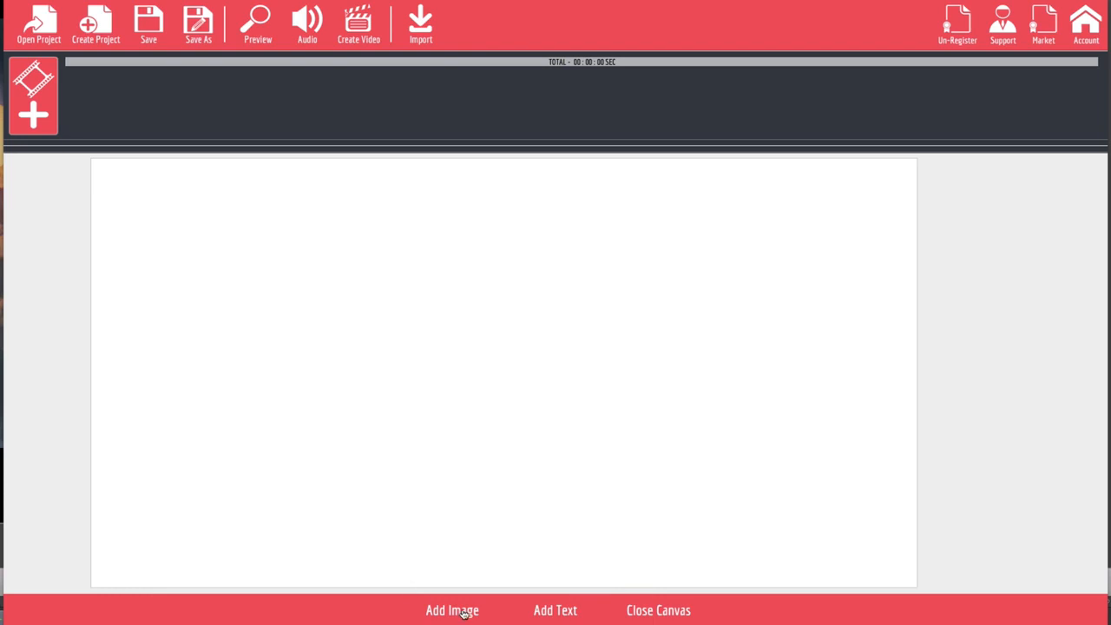
- Insert the sketch of the kneeling plumber turning a valve from the Niche-Plumbing image folder onto the blank canvas
click(457, 611)
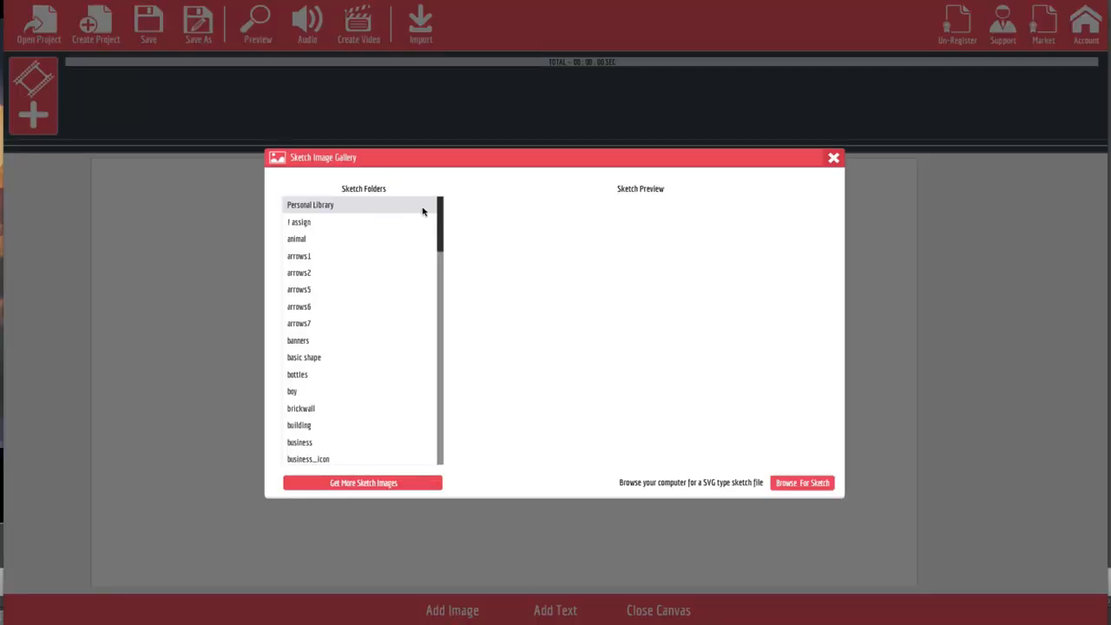
mouse_move(438, 208)
mouse_down()
mouse_move(441, 367)
mouse_move(428, 435)
mouse_move(433, 204)
mouse_up()
scroll(341, 379, down, 5)
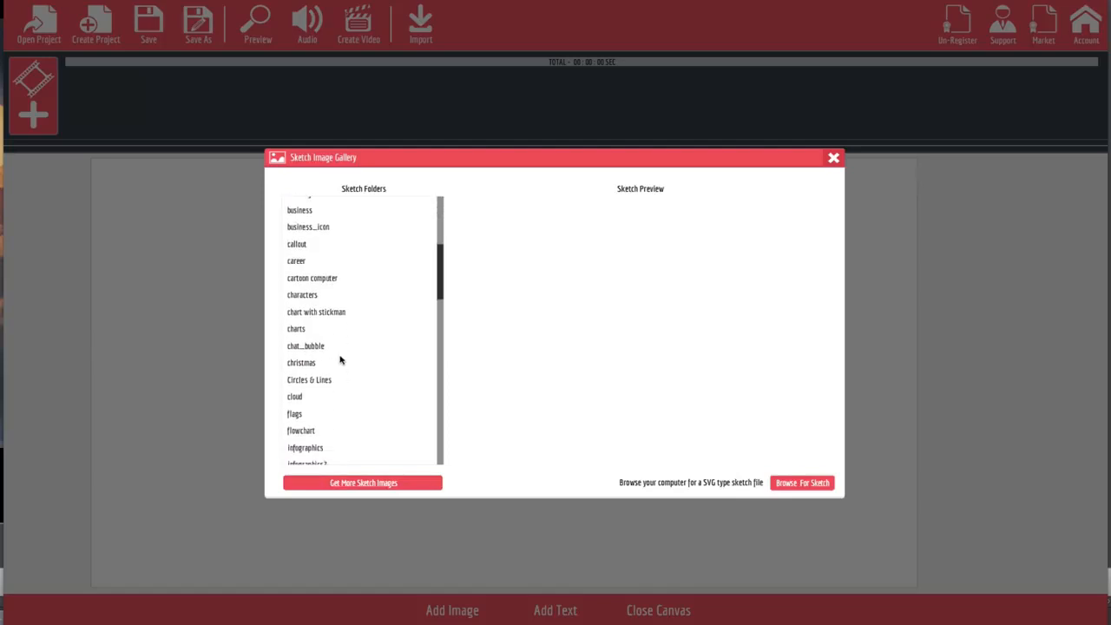
scroll(340, 360, down, 6)
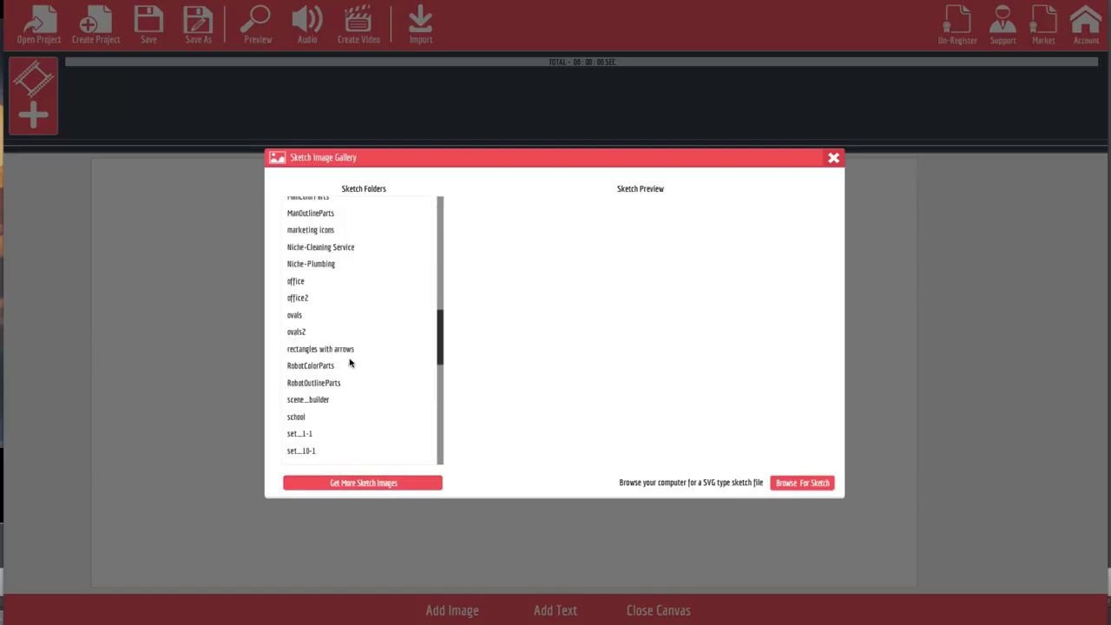
scroll(349, 362, down, 1)
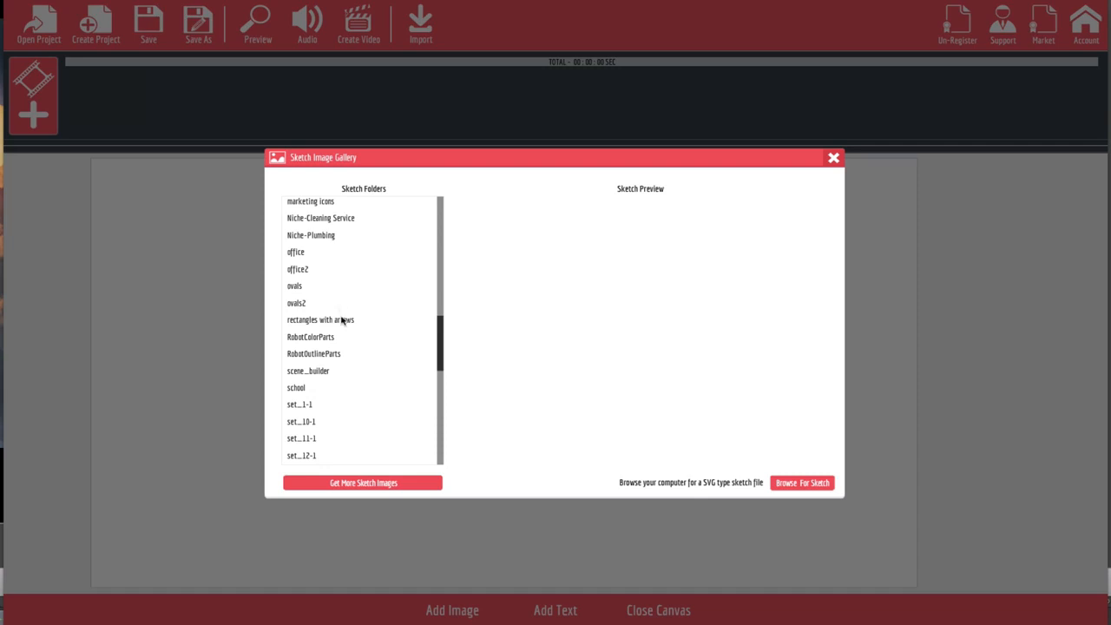
click(324, 237)
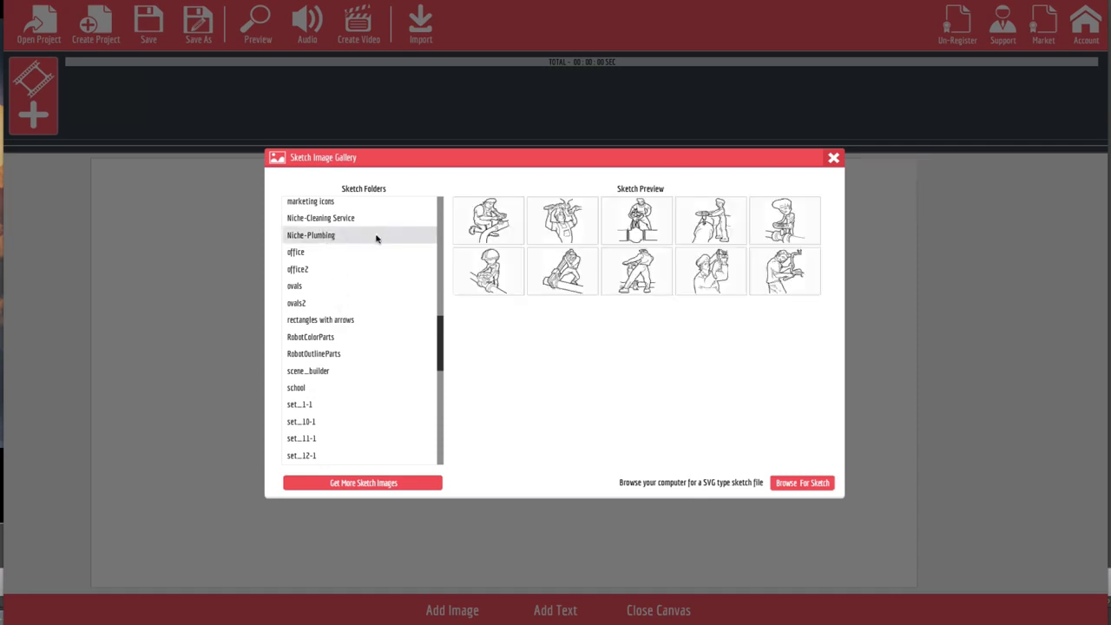
click(492, 230)
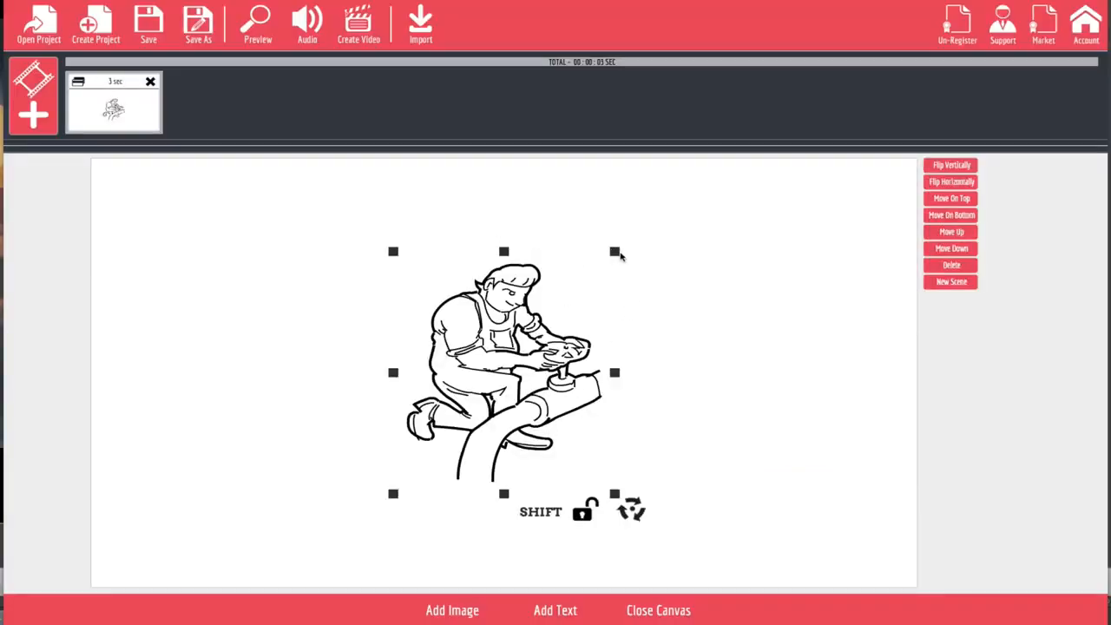
- Enlarge the kneeling plumber sketch proportionally and place it on the left half of the canvas
mouse_move(614, 251)
mouse_down()
mouse_move(619, 229)
mouse_move(642, 217)
mouse_move(543, 203)
mouse_move(606, 212)
mouse_move(582, 223)
mouse_move(621, 221)
mouse_move(603, 235)
mouse_move(628, 240)
mouse_move(602, 263)
mouse_up()
key(shift)
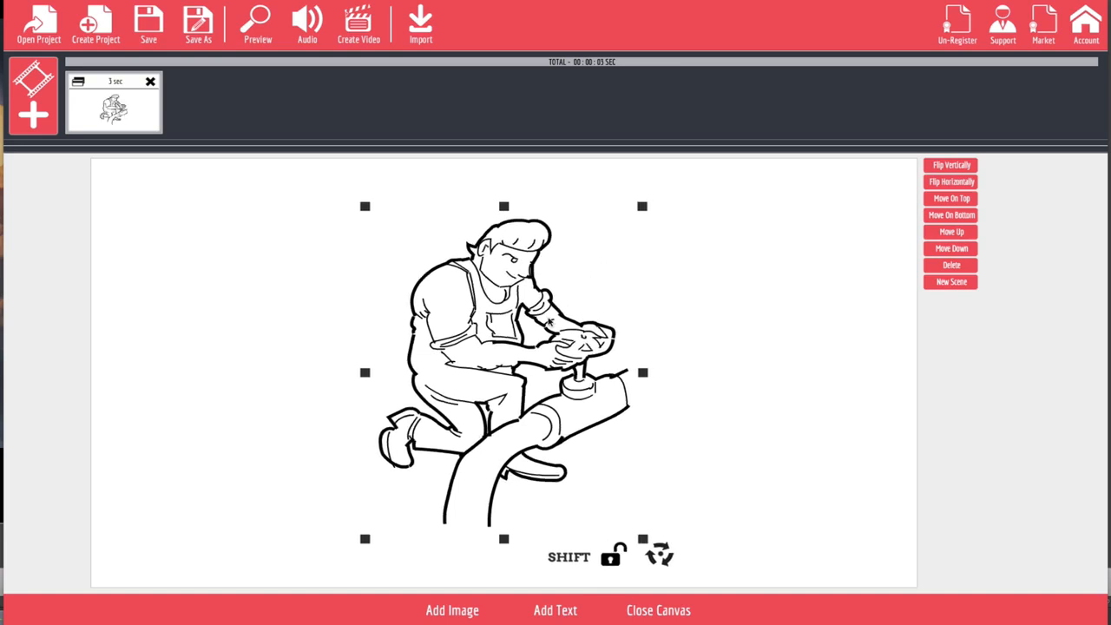
drag(530, 327, 348, 339)
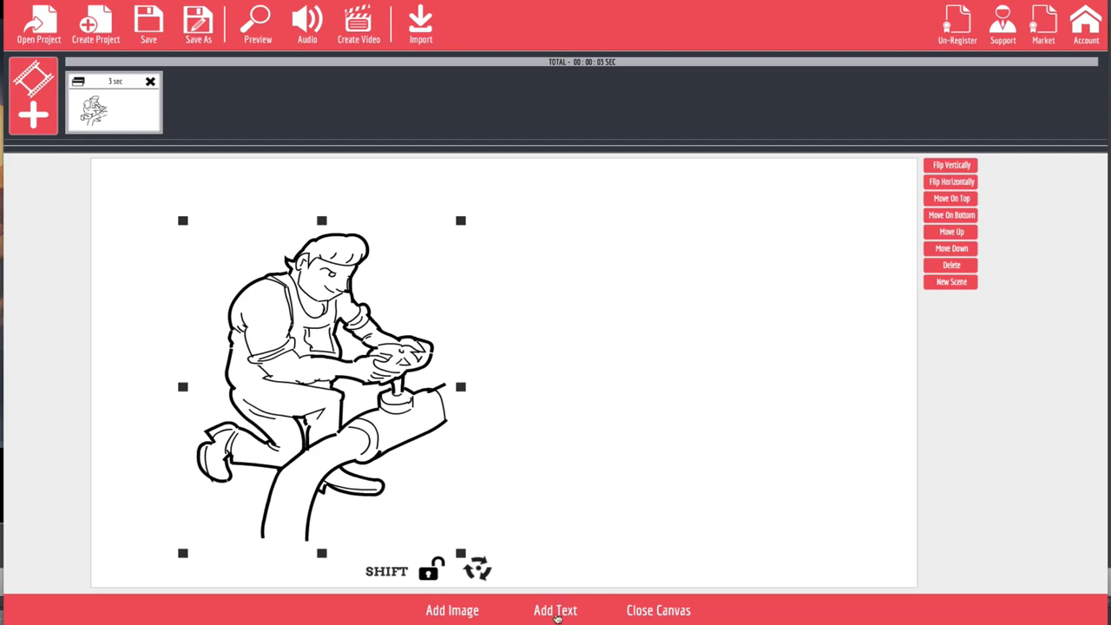
- Add a text element above and beside the plumber sketch and stretch it slightly larger
click(555, 611)
mouse_move(553, 379)
mouse_down()
mouse_move(610, 306)
mouse_move(627, 241)
mouse_up()
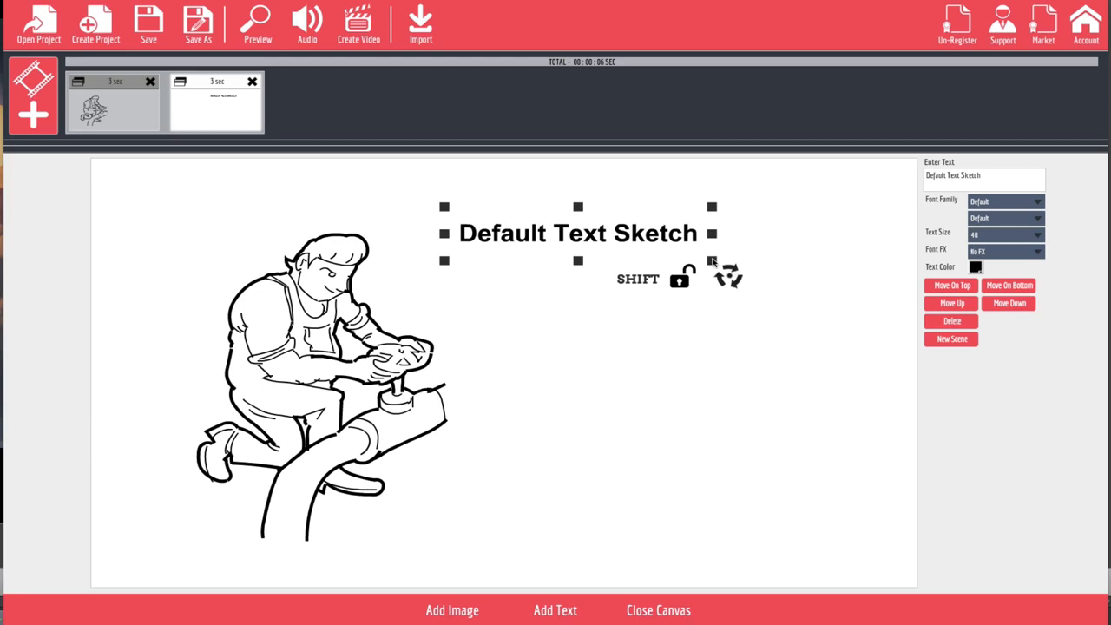
drag(711, 261, 736, 272)
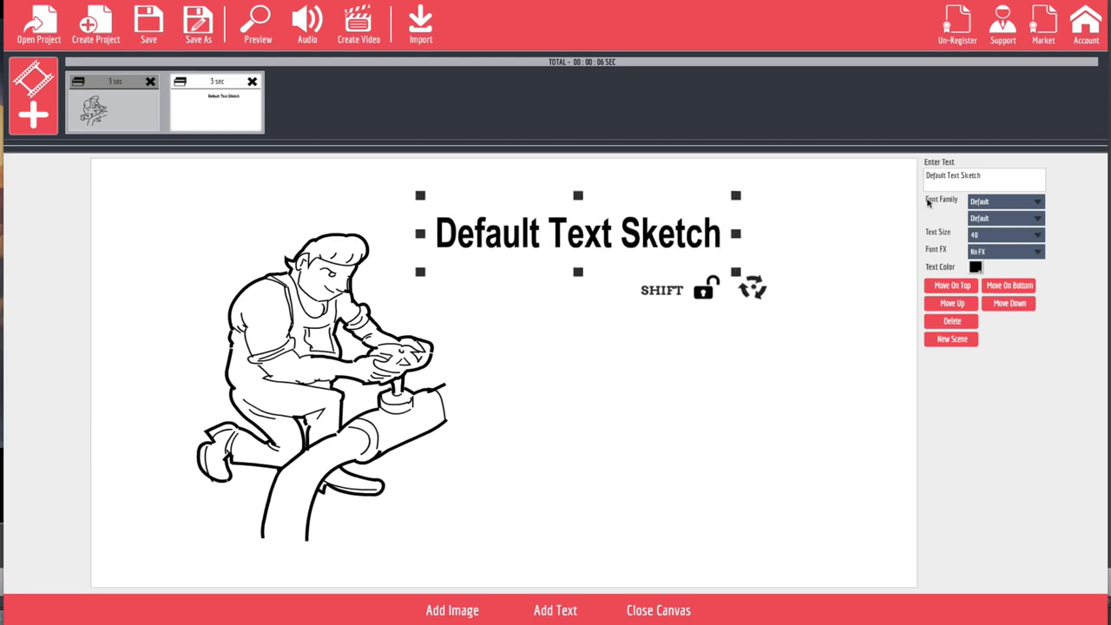
- Change the heading's wording to "Have a difficult plumbing Problem" and move it to the canvas's upper right, clear of the plumber's head
drag(976, 179, 774, 141)
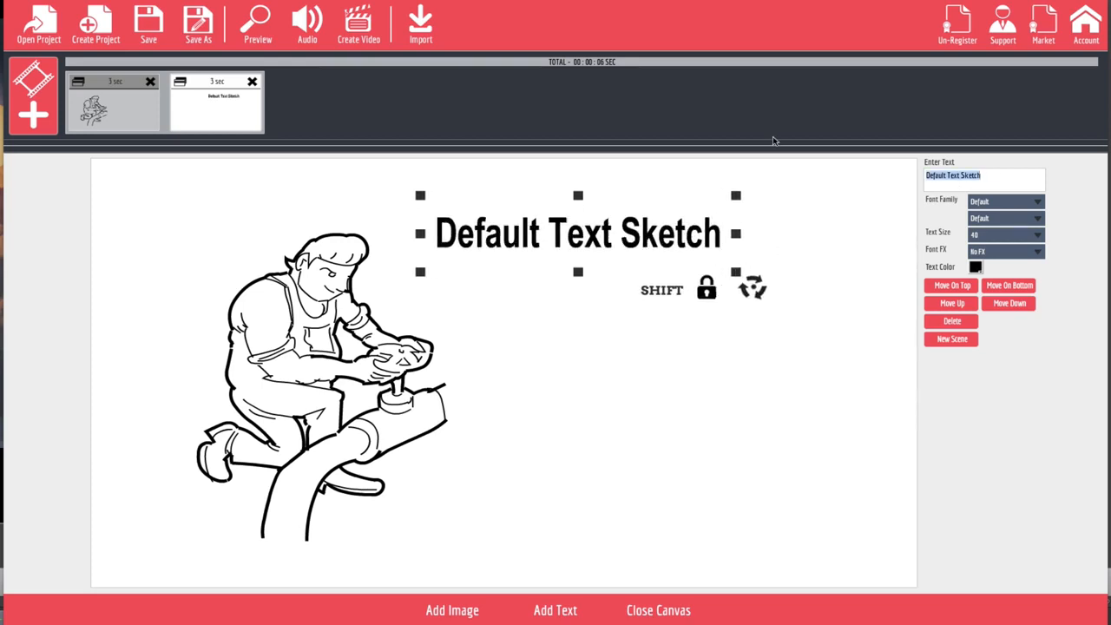
text(Have a)
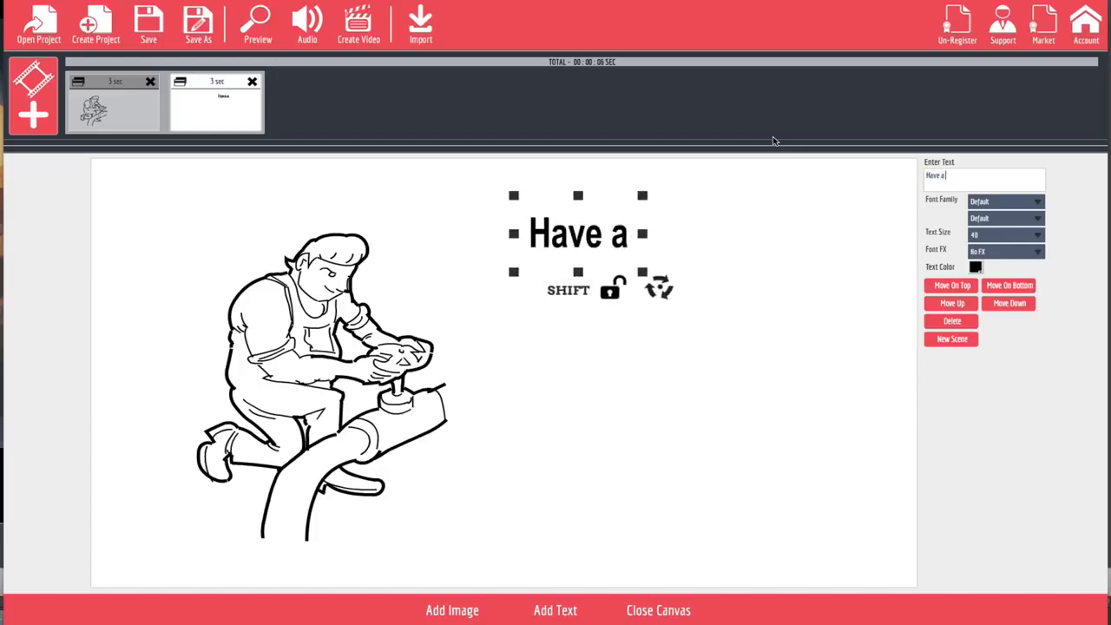
text( difficu)
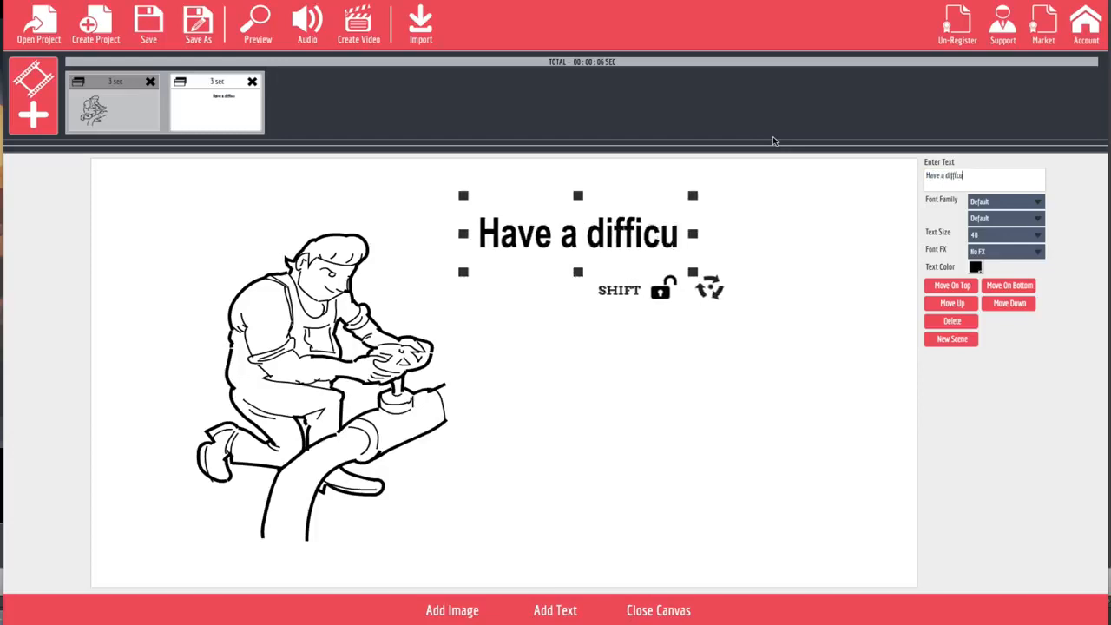
text(lt pl)
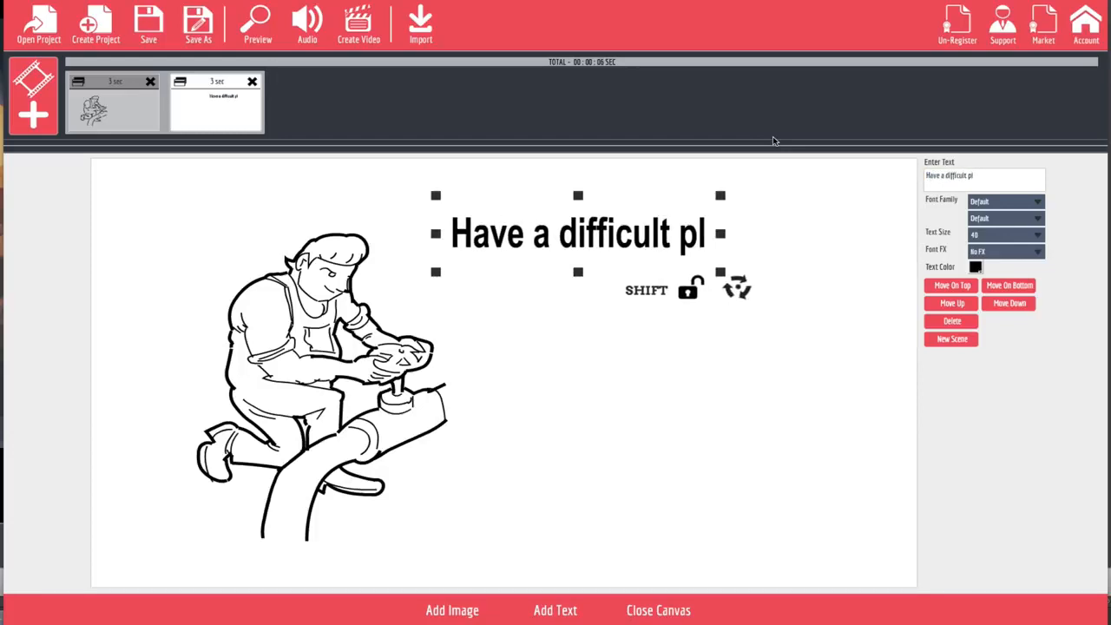
text(umbing)
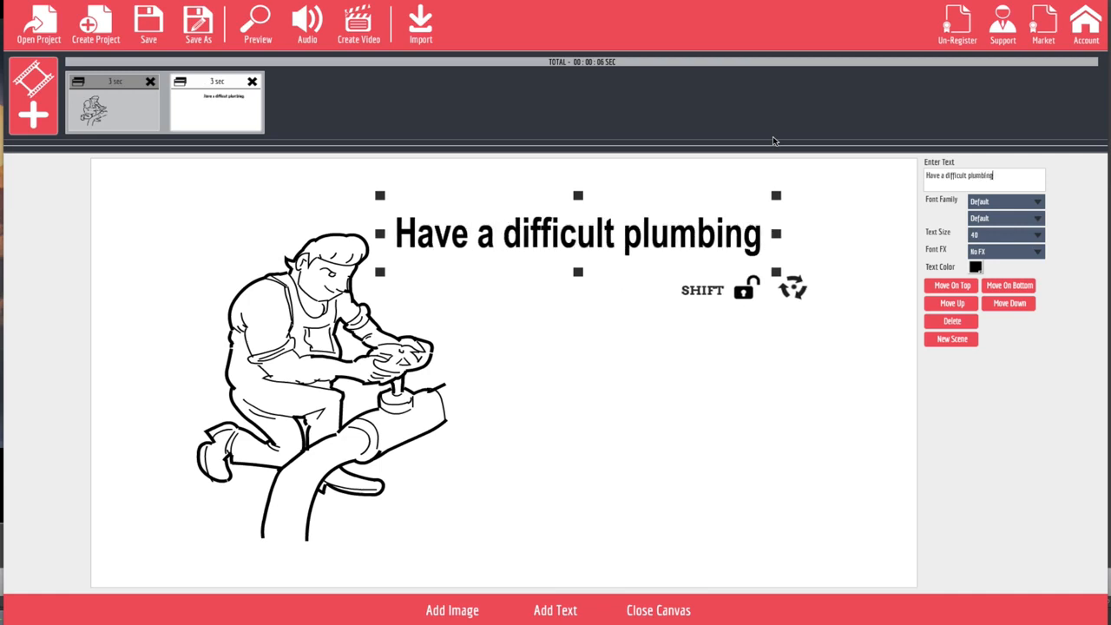
text(O)
key(BackSpace)
text(Pro)
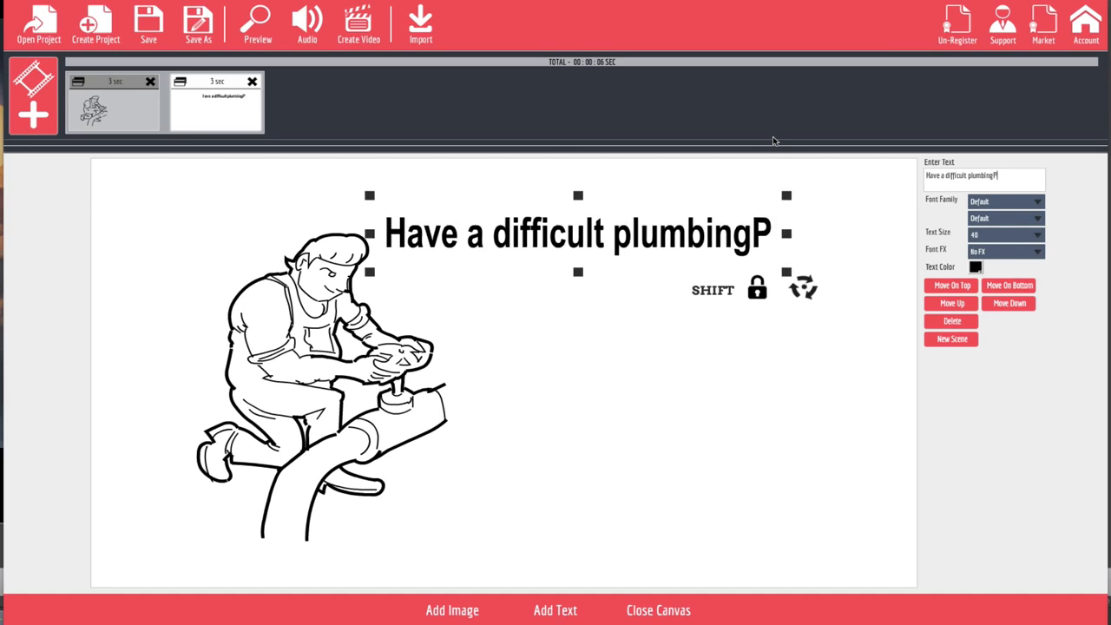
key(BackSpace)
key(BackSpace)
key(BackSpace)
text(Problem)
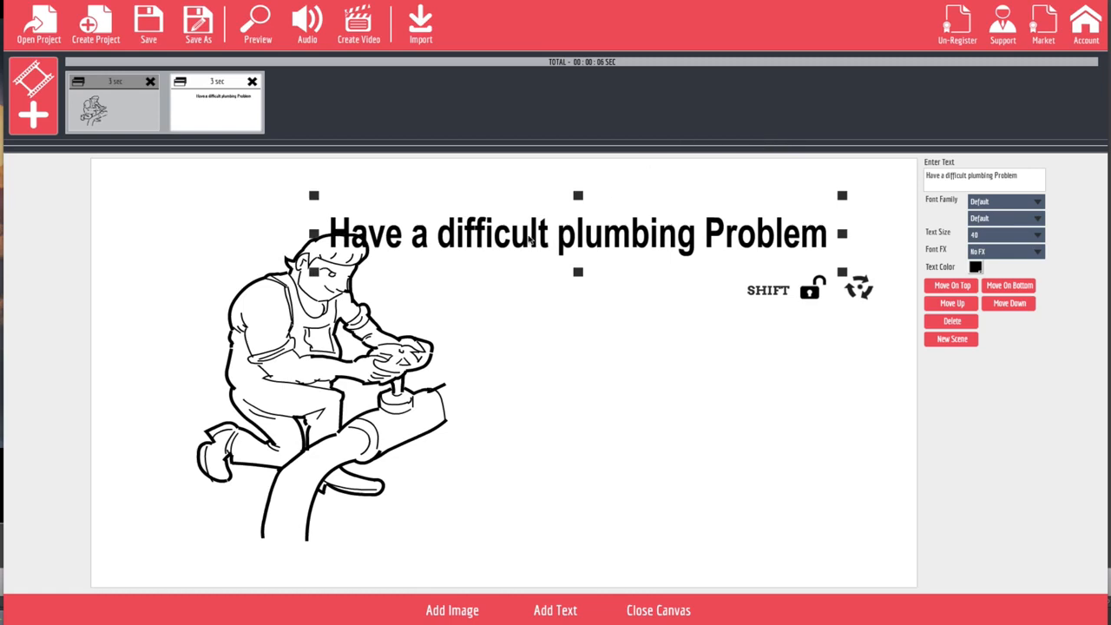
drag(553, 242, 596, 220)
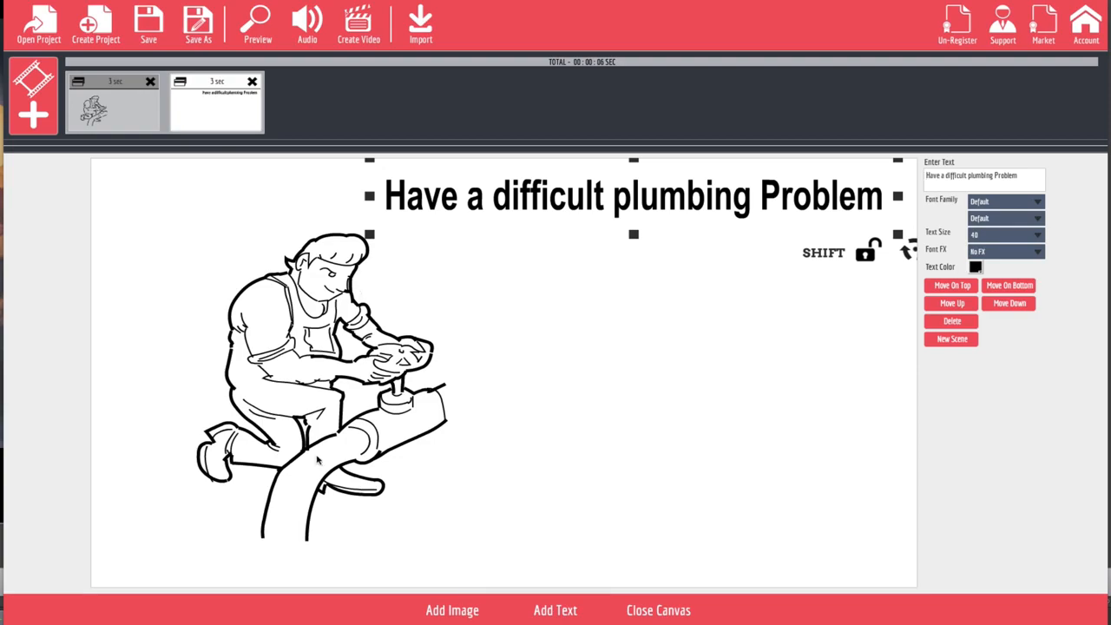
- Insert the sketch of the standing worker turning a valve wheel on a large pipe from the Niche-Plumbing folder
click(447, 610)
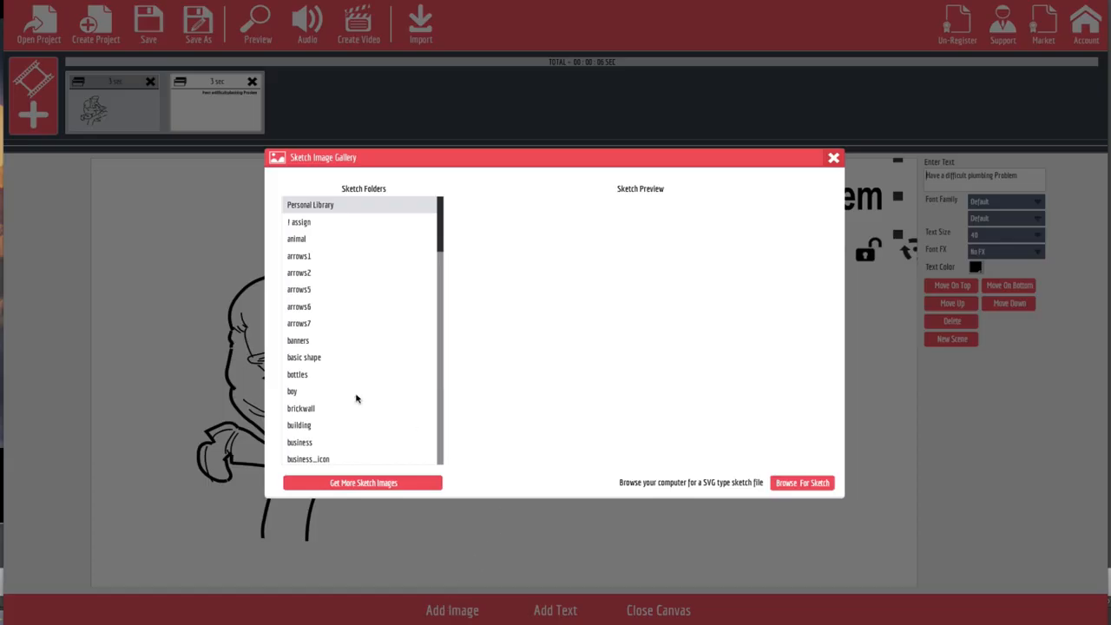
scroll(332, 405, down, 10)
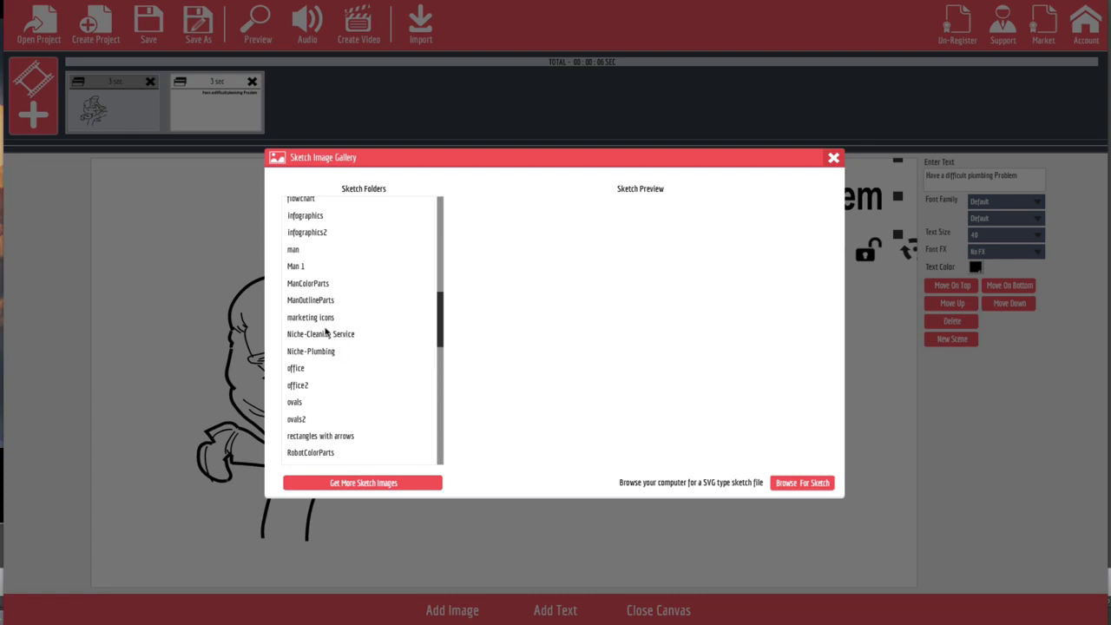
click(327, 350)
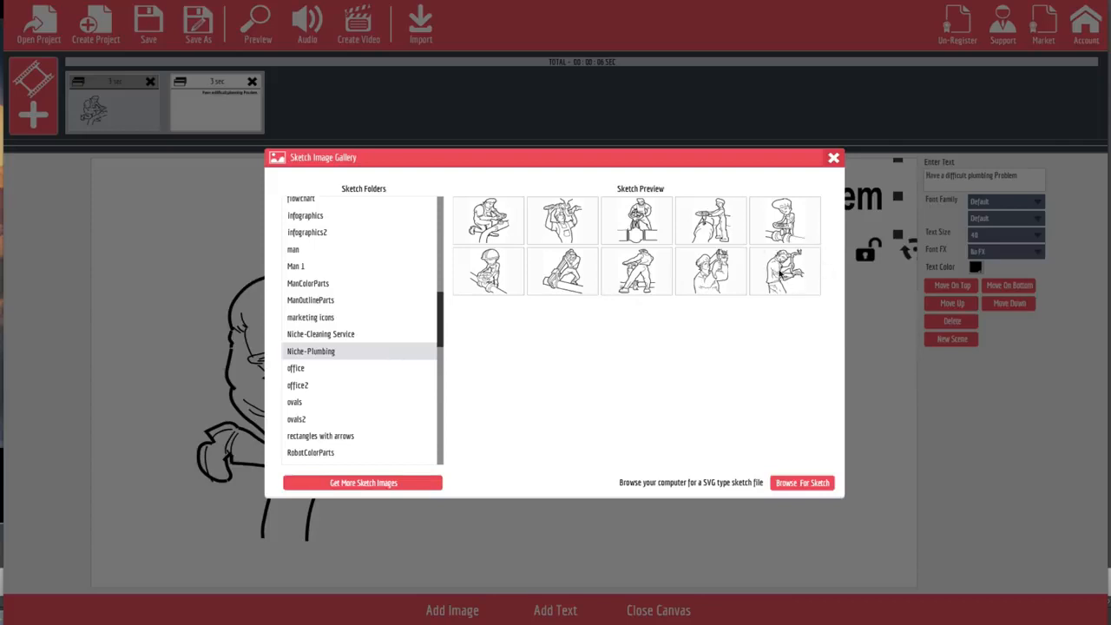
click(713, 235)
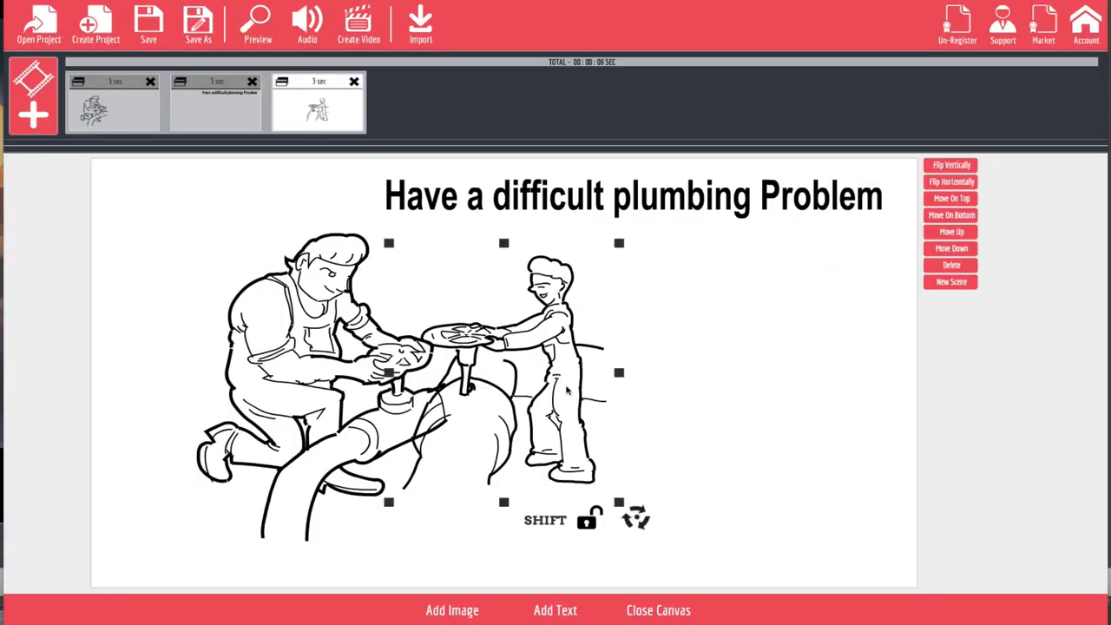
- Enlarge the standing worker sketch and place it on the right half of the canvas below the heading
mouse_move(565, 391)
mouse_down()
mouse_move(686, 405)
mouse_move(678, 420)
mouse_up()
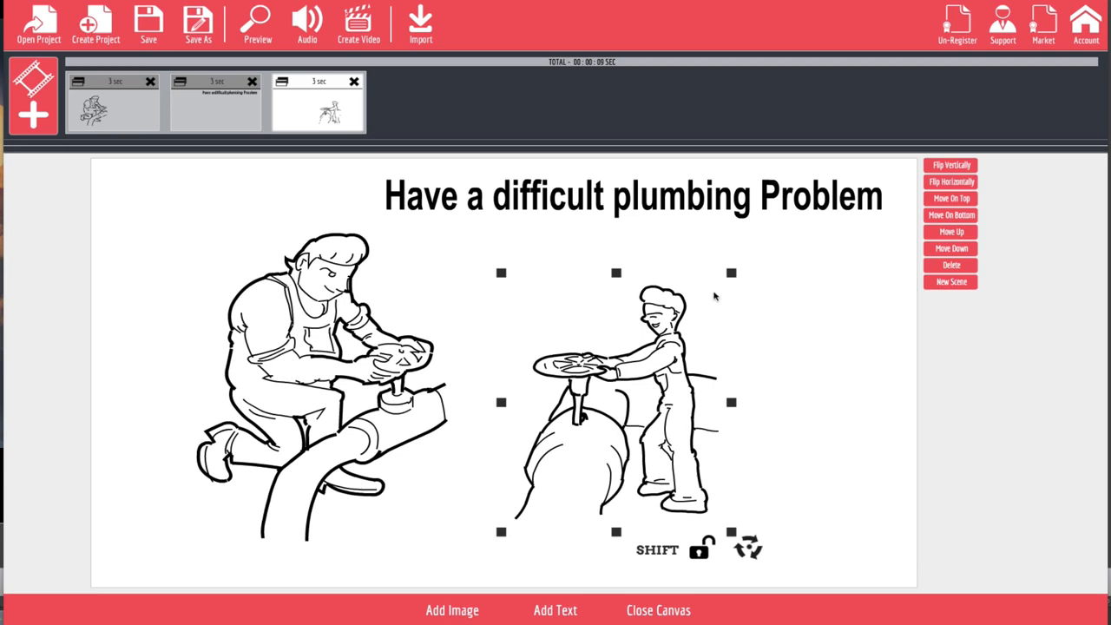
mouse_move(732, 274)
mouse_down()
mouse_move(756, 261)
mouse_move(756, 240)
mouse_up()
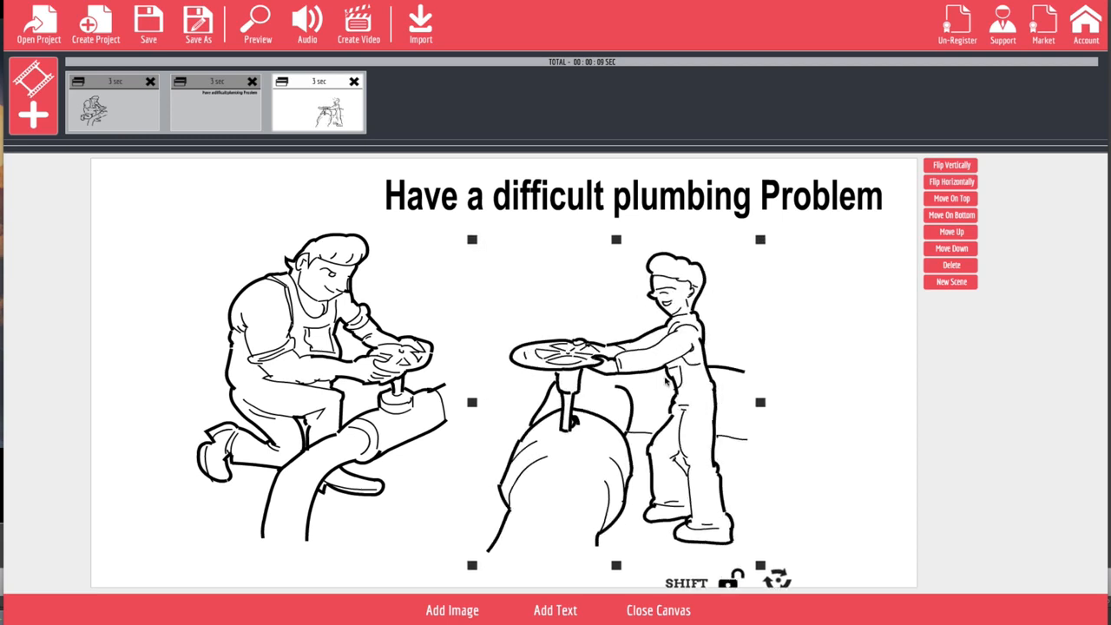
drag(666, 393, 735, 401)
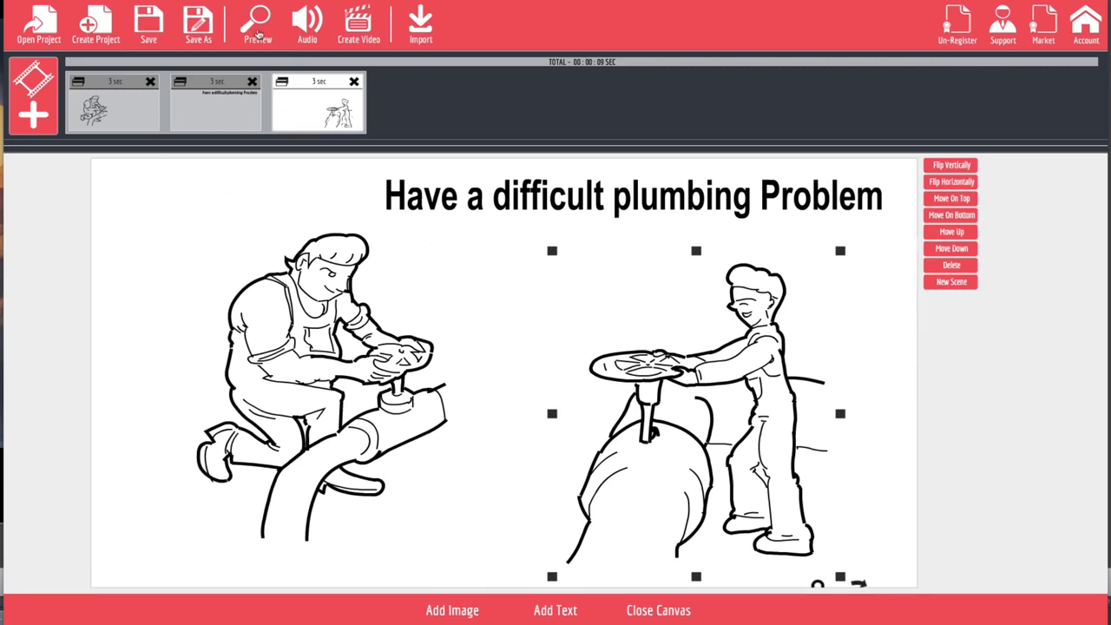
- Preview the drawing animation of the whole project and close the preview
click(257, 31)
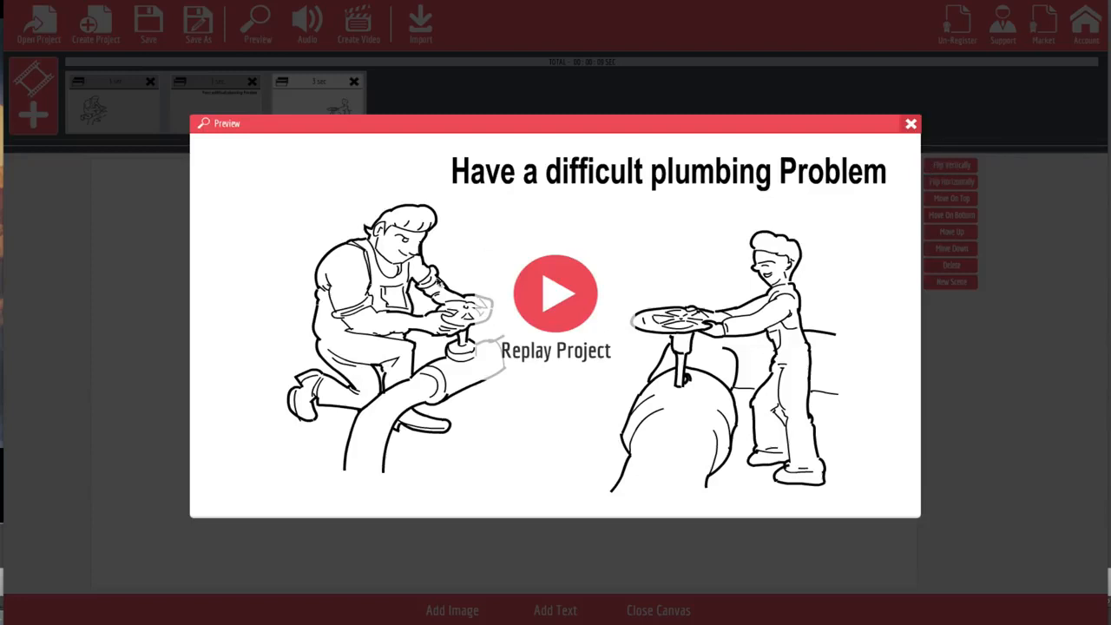
click(910, 125)
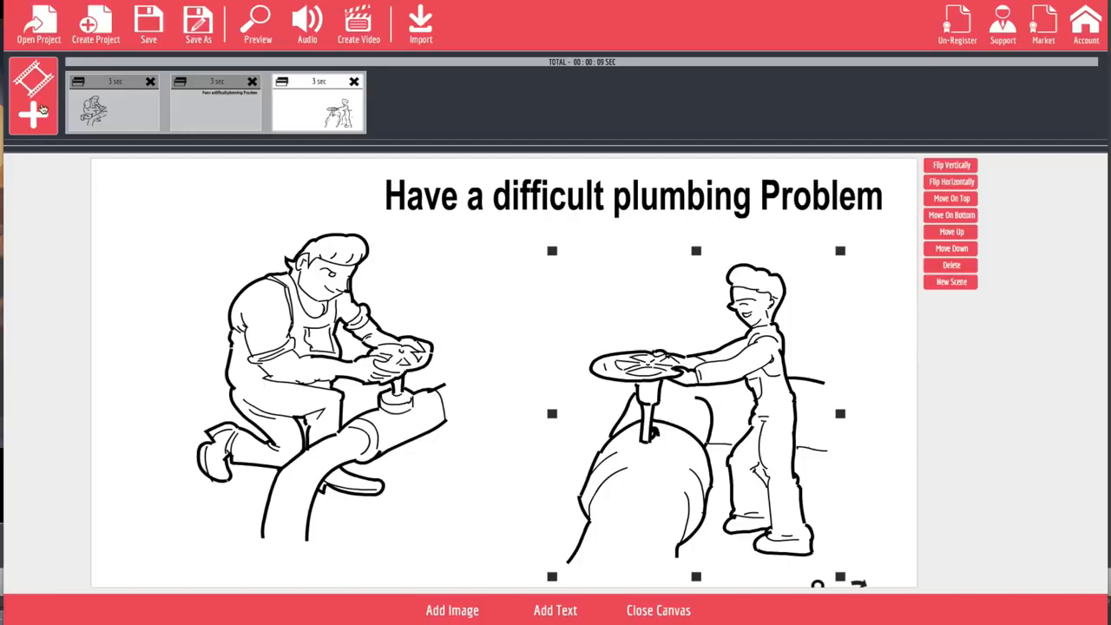
- Create a new sketch scene and insert the Niche-Plumbing sketch of the man leaning on a large pipe wrench
click(35, 111)
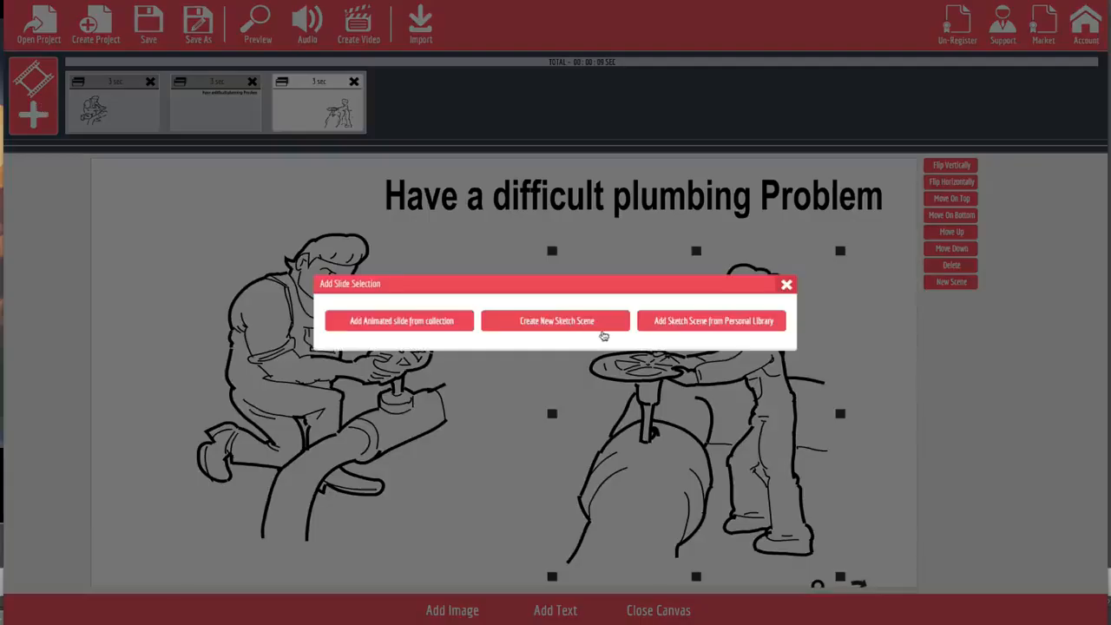
click(599, 325)
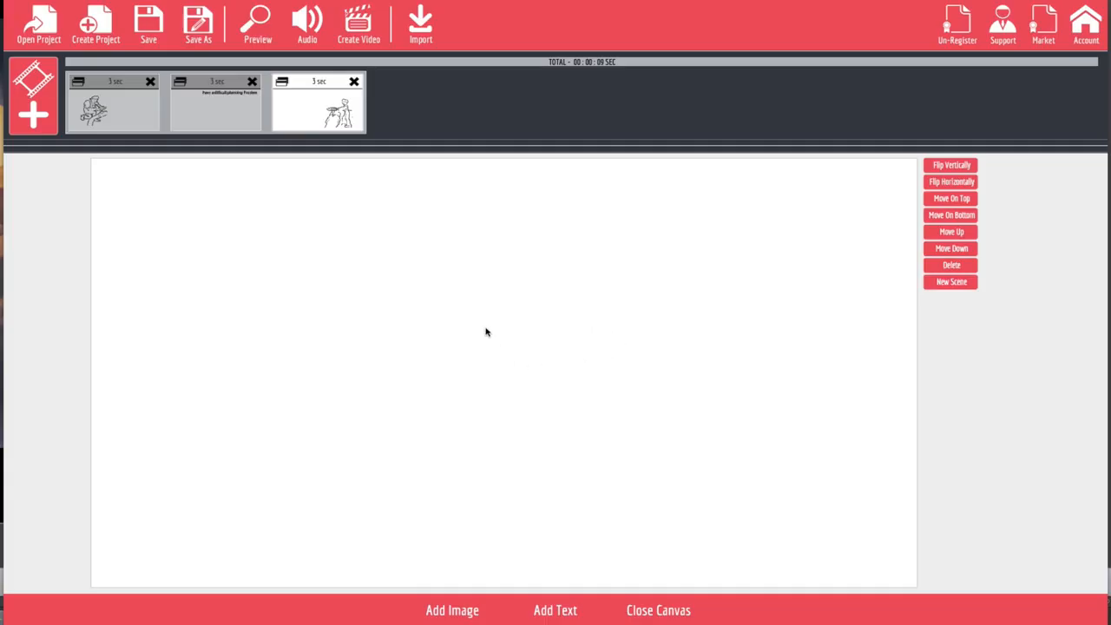
click(452, 610)
scroll(354, 421, down, 10)
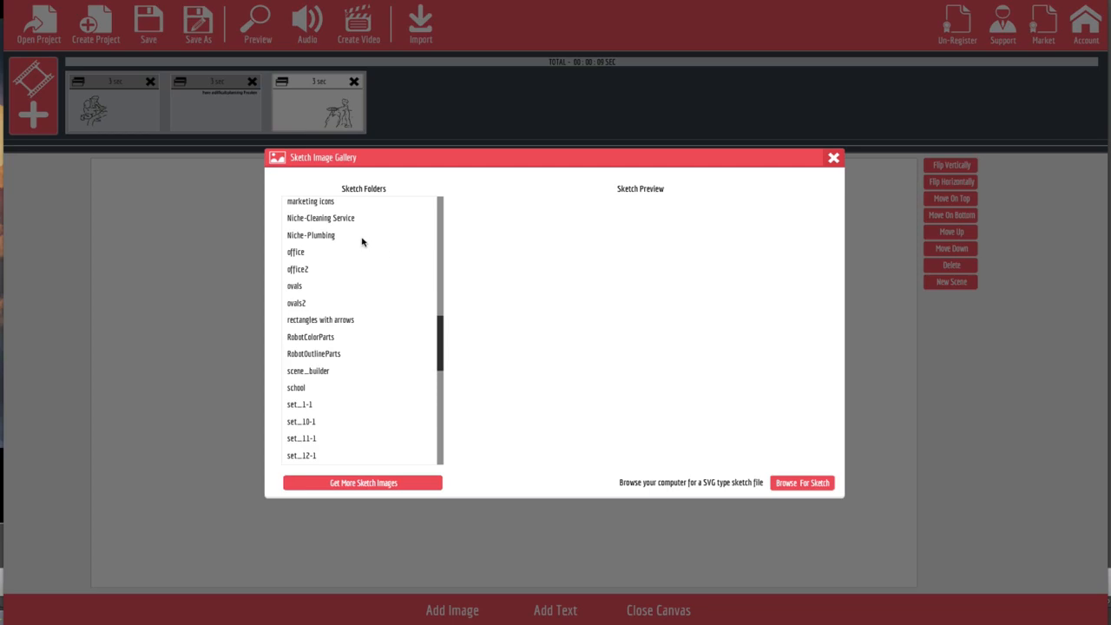
click(363, 239)
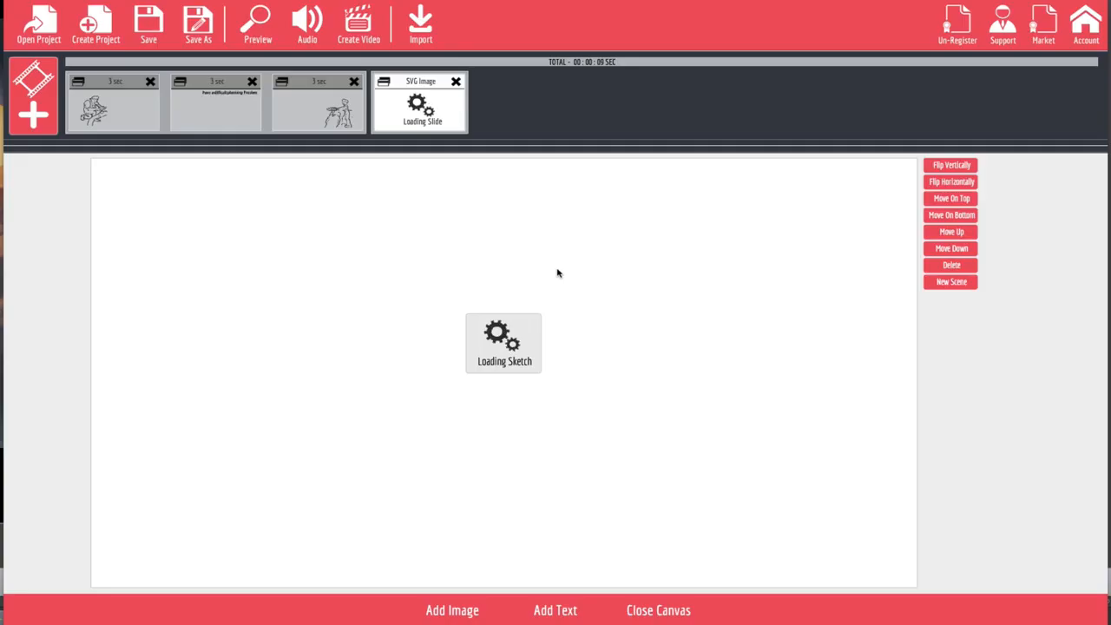
click(558, 274)
- Enlarge the pipe wrench sketch and position it on the left half of the new scene's canvas
drag(520, 373, 307, 436)
drag(403, 313, 465, 255)
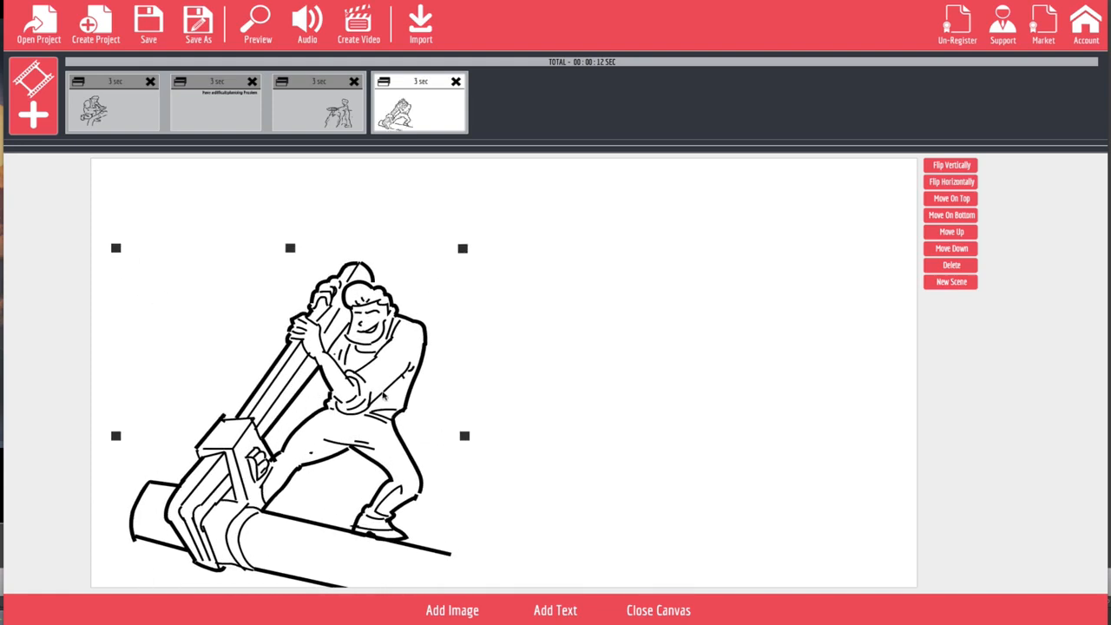
drag(382, 397, 416, 338)
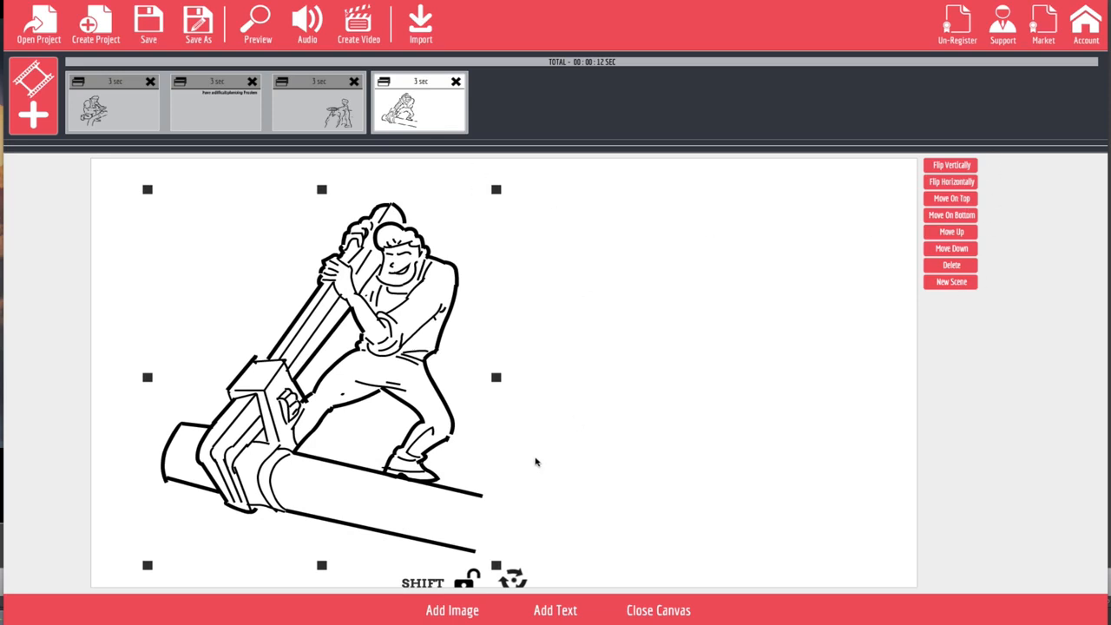
- Add the text "We have the tools" to the upper right of the canvas and enlarge it beside the plumber sketch
click(555, 610)
drag(578, 374, 746, 229)
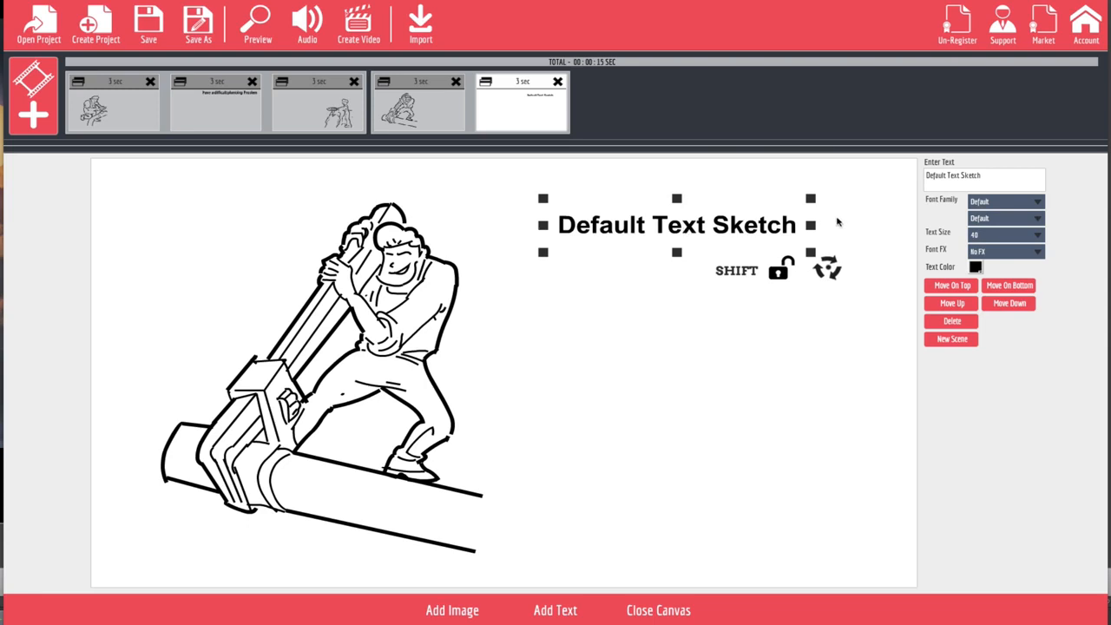
triple_click(997, 176)
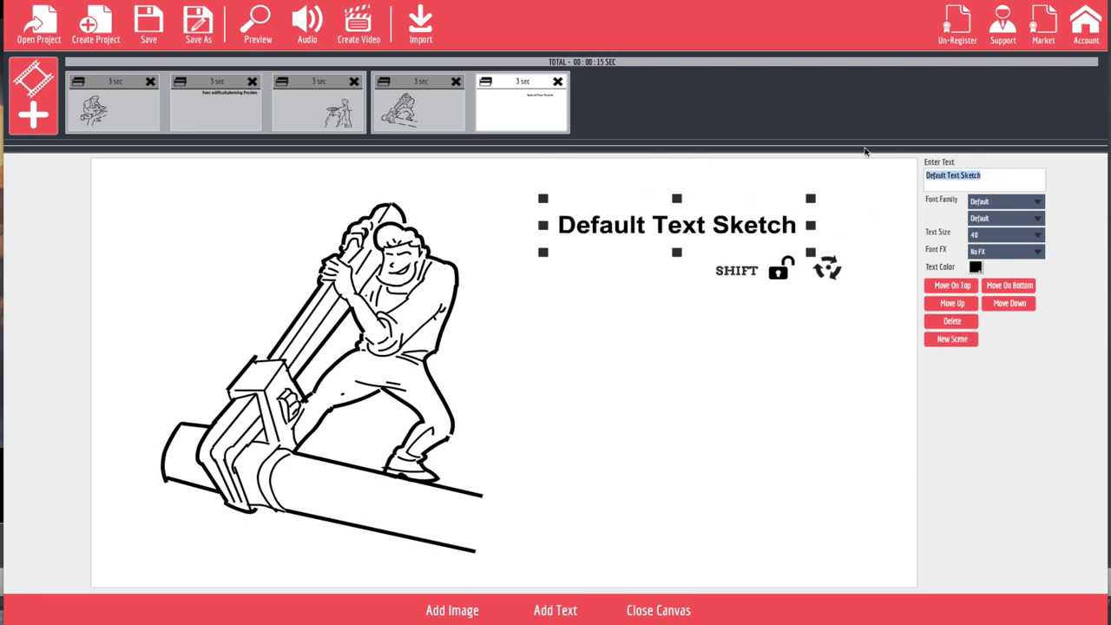
text(We h)
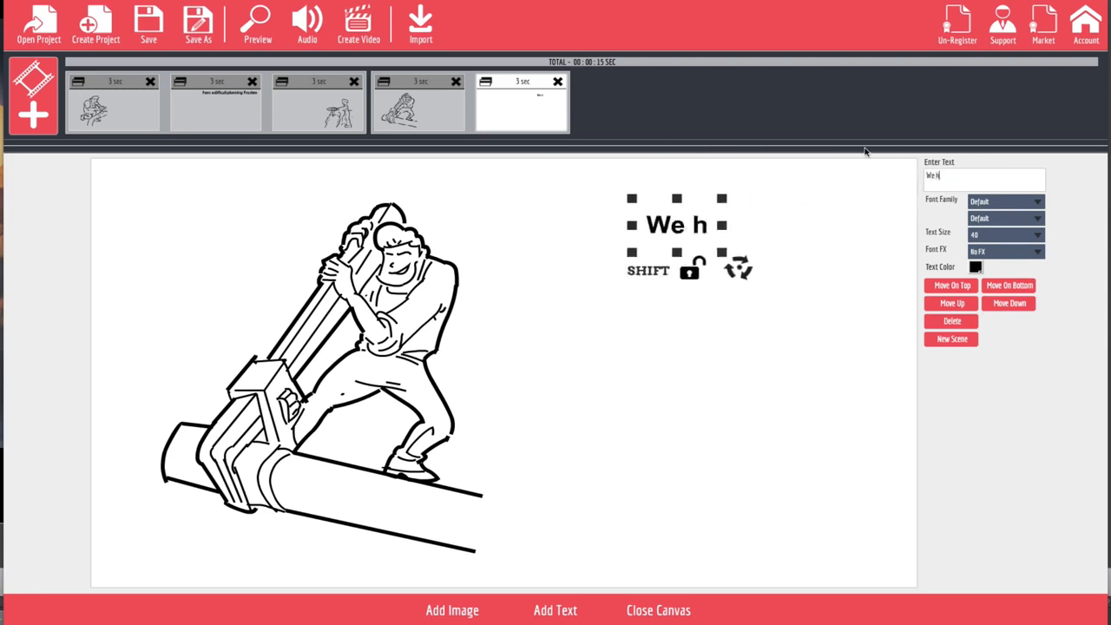
text(ave the)
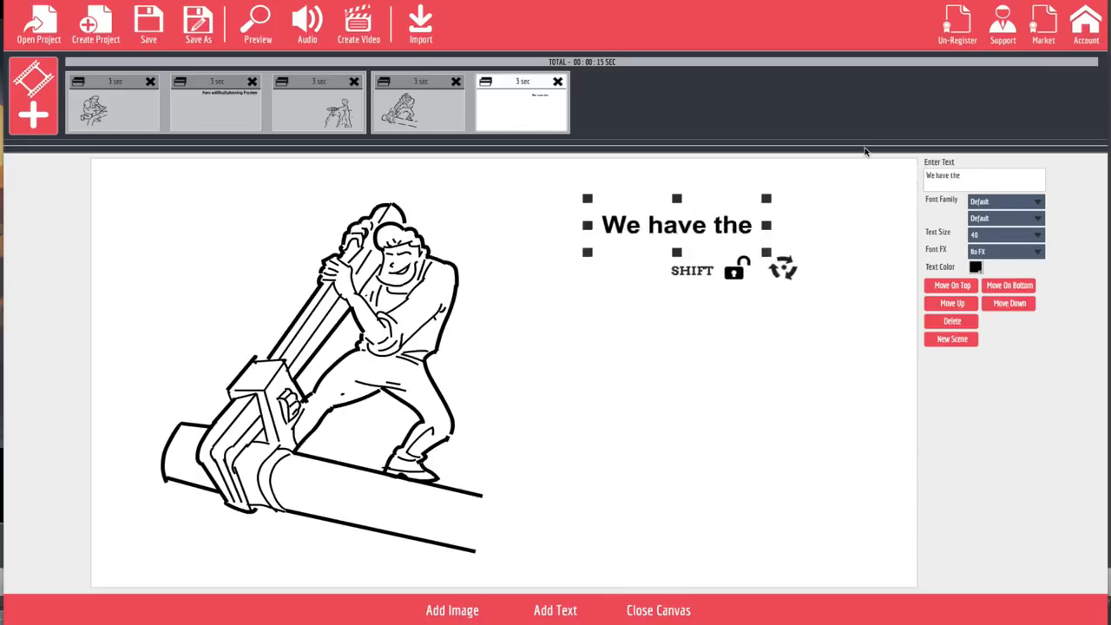
text( tools)
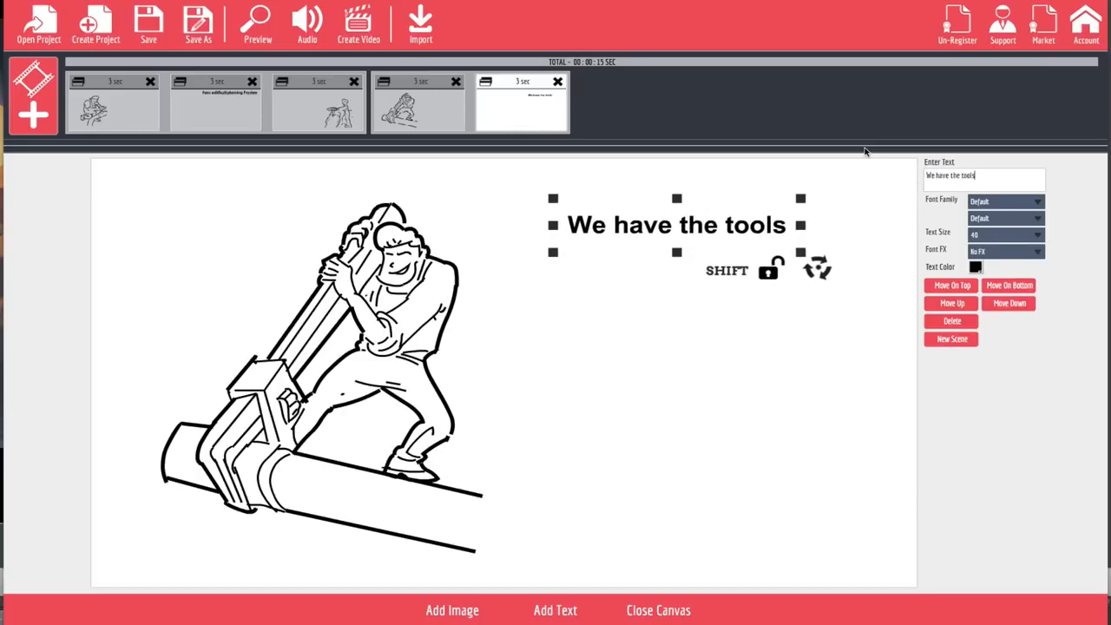
drag(800, 252, 866, 325)
drag(788, 236, 784, 231)
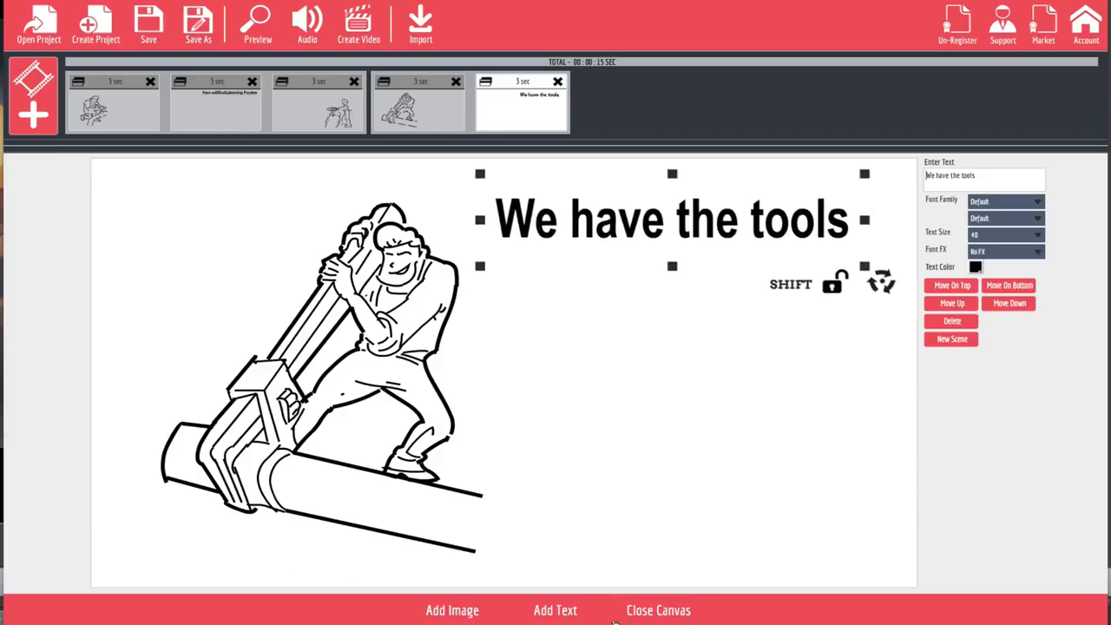
- Add the text "And Experience" and enlarge it below the "We have the tools" line, offset slightly to the right
click(555, 610)
drag(571, 375, 772, 351)
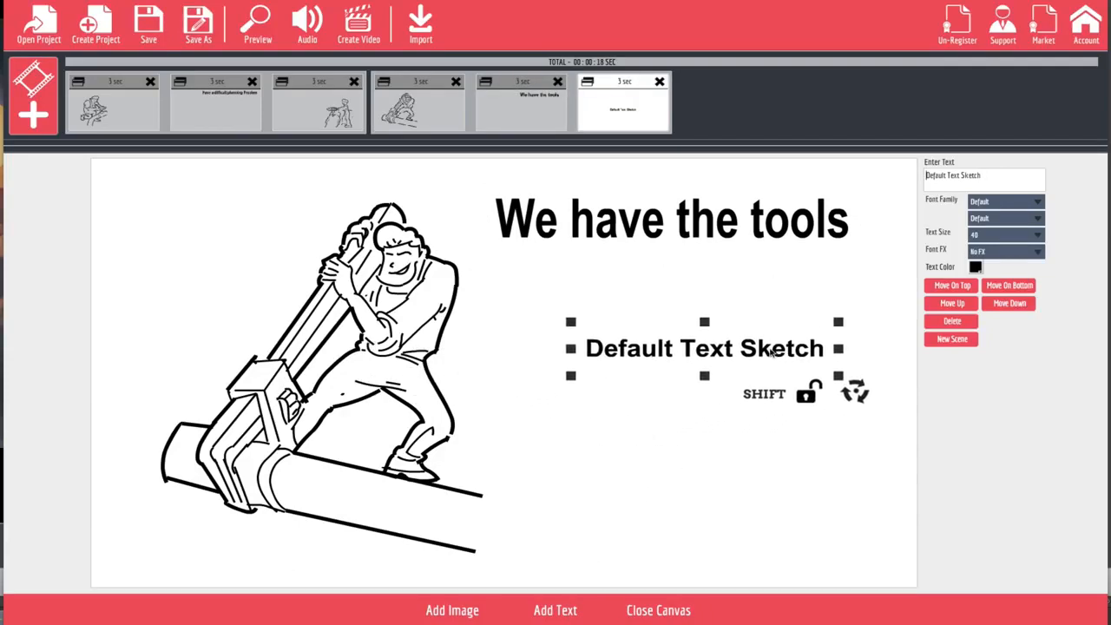
triple_click(1011, 184)
text(And E)
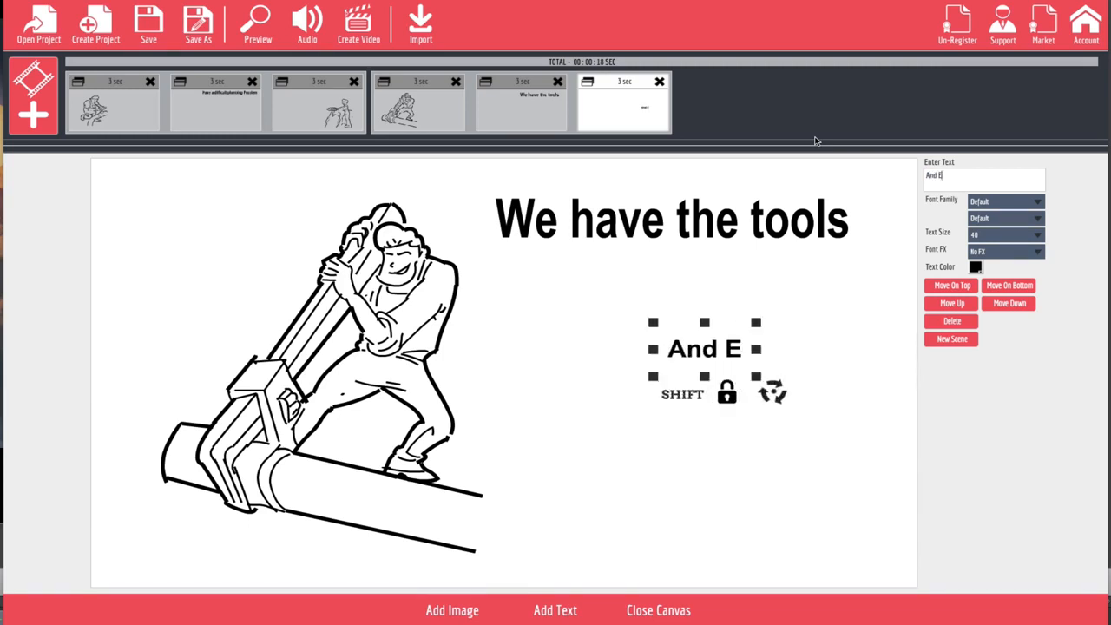
text(xperi)
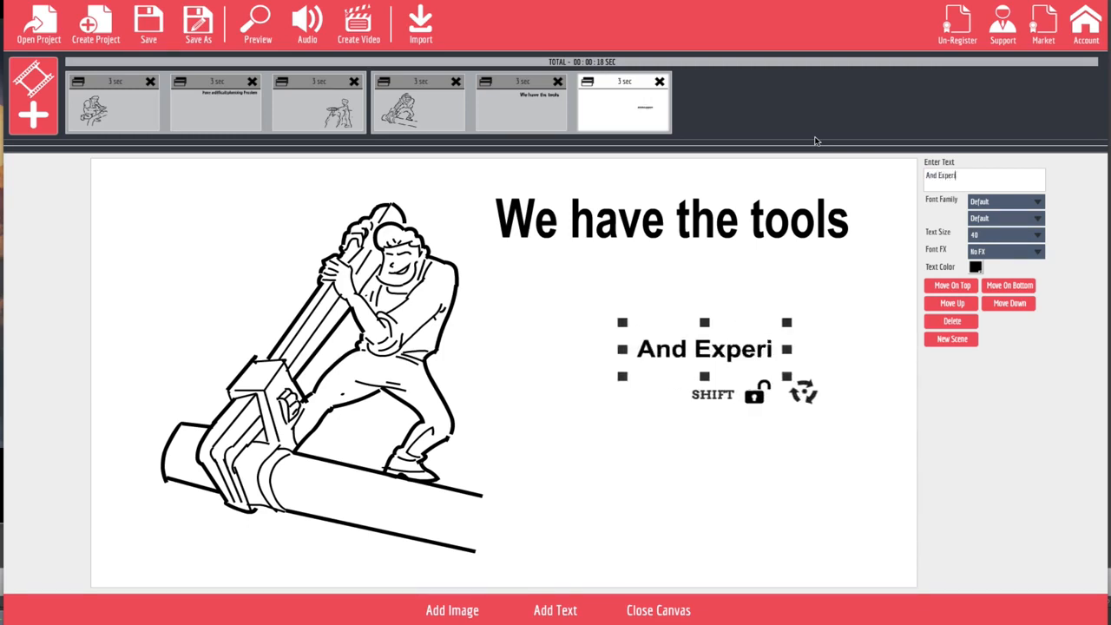
text(ence)
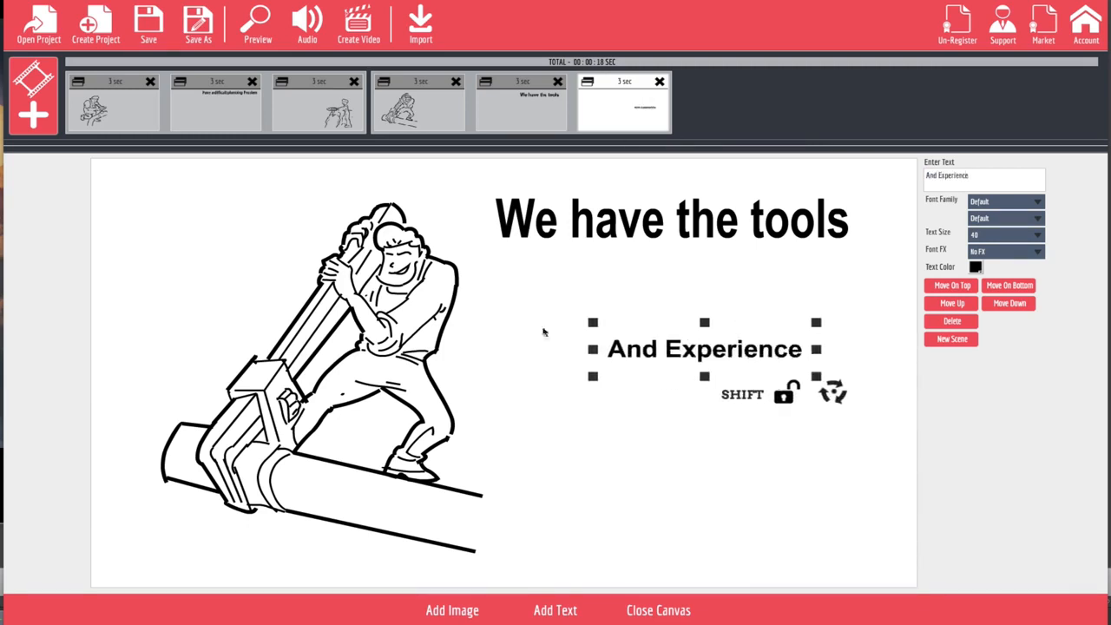
drag(592, 326, 521, 263)
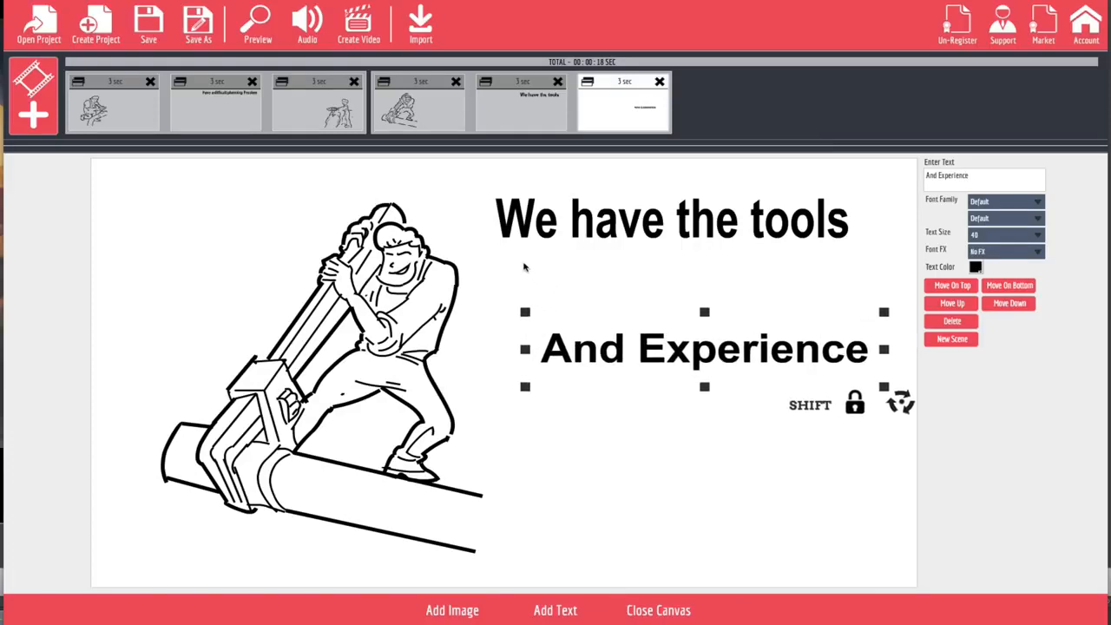
drag(526, 350, 531, 299)
drag(671, 349, 697, 327)
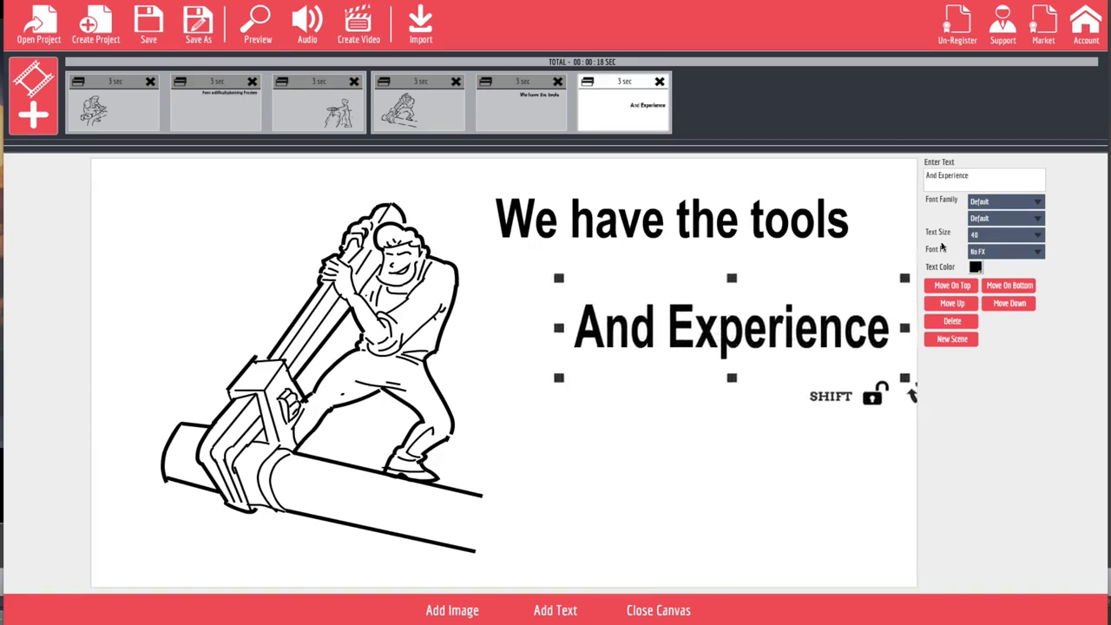
- Add the text "To Do The Job RIGHT!" and enlarge it below the "And Experience" line, to the right of the pipe
click(547, 612)
drag(732, 447, 740, 439)
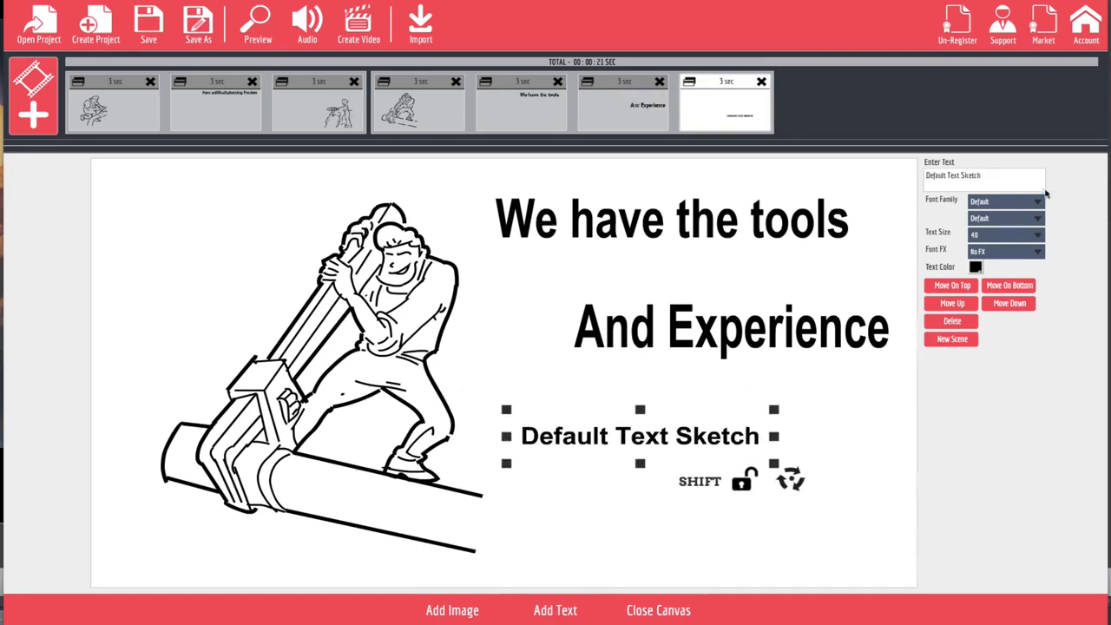
triple_click(1003, 172)
text(T)
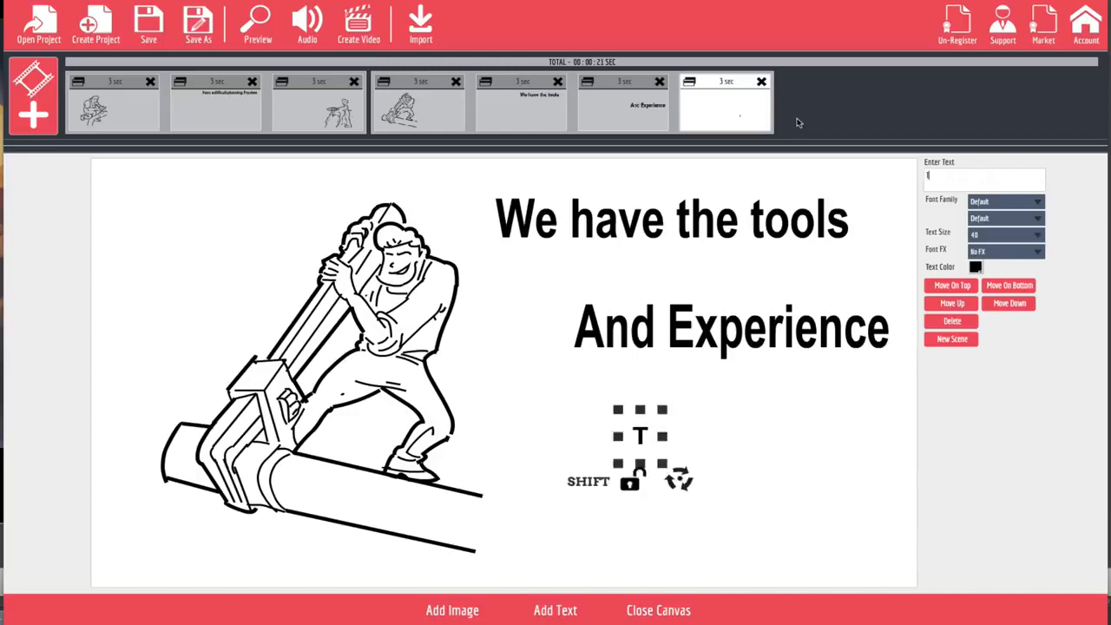
text(o do)
key(BackSpace)
key(BackSpace)
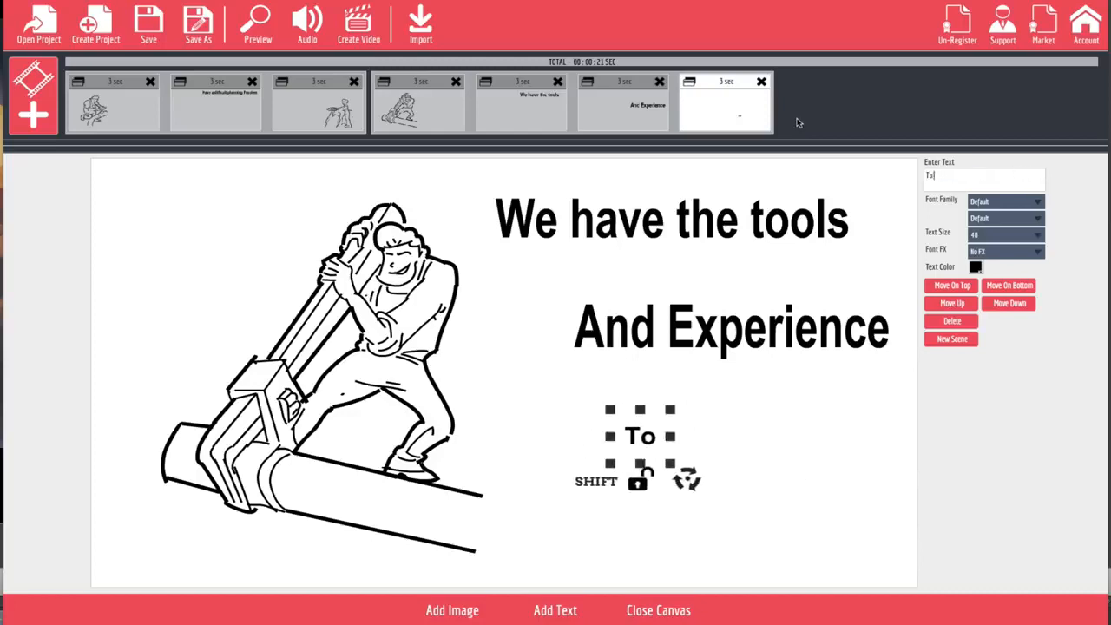
text(Do The Jo)
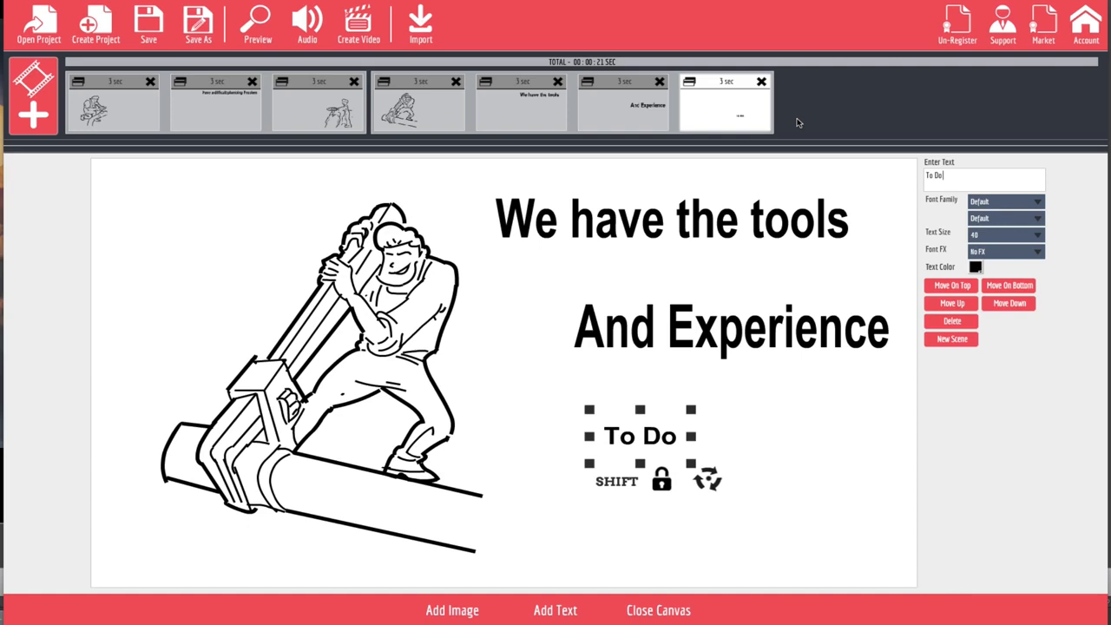
text(b)
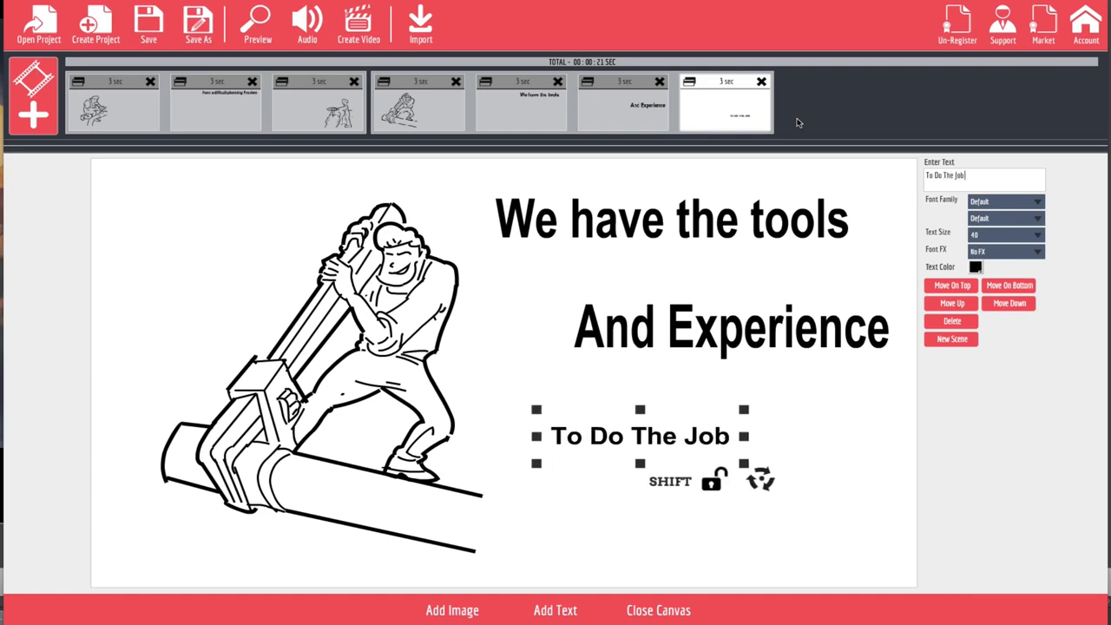
text( RIGHT!)
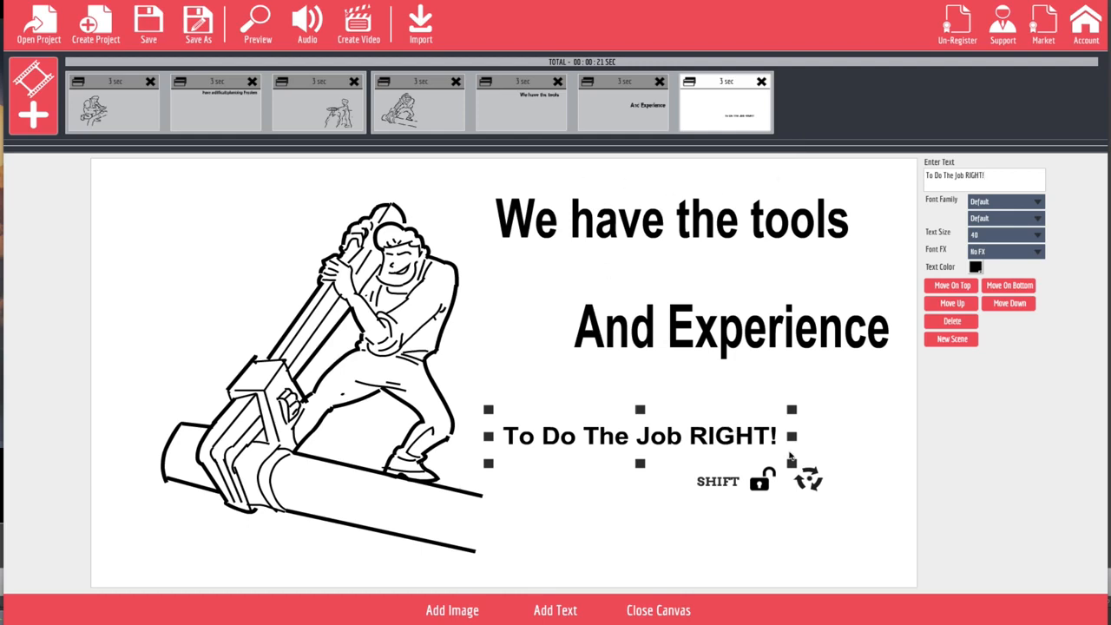
drag(790, 465, 835, 492)
drag(769, 459, 830, 459)
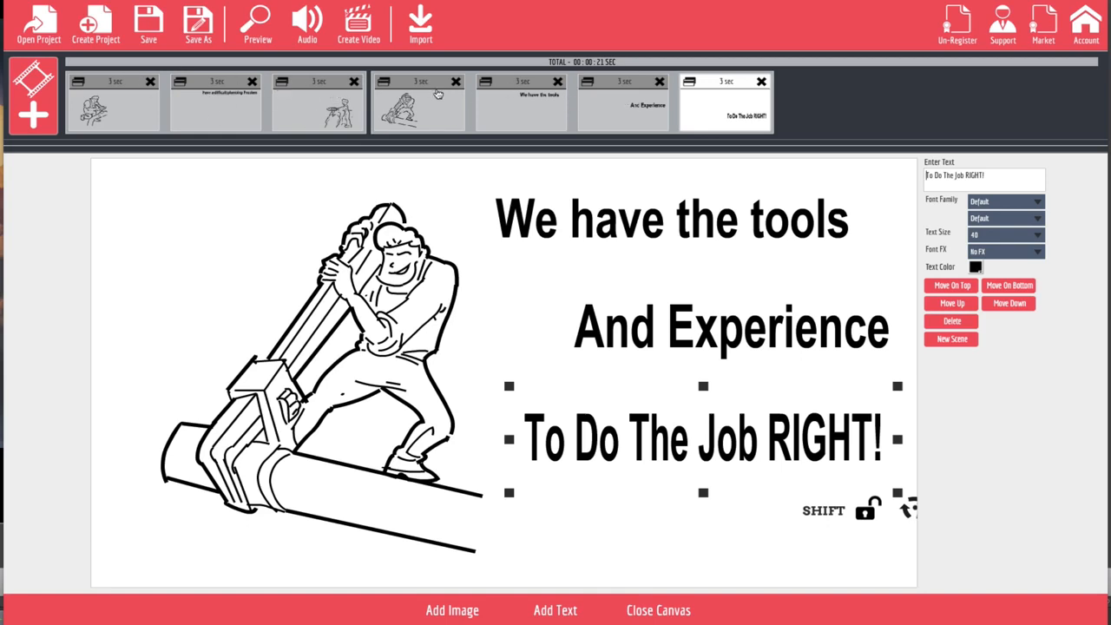
- Preview the project's animation through the new text lines and close the preview
click(258, 24)
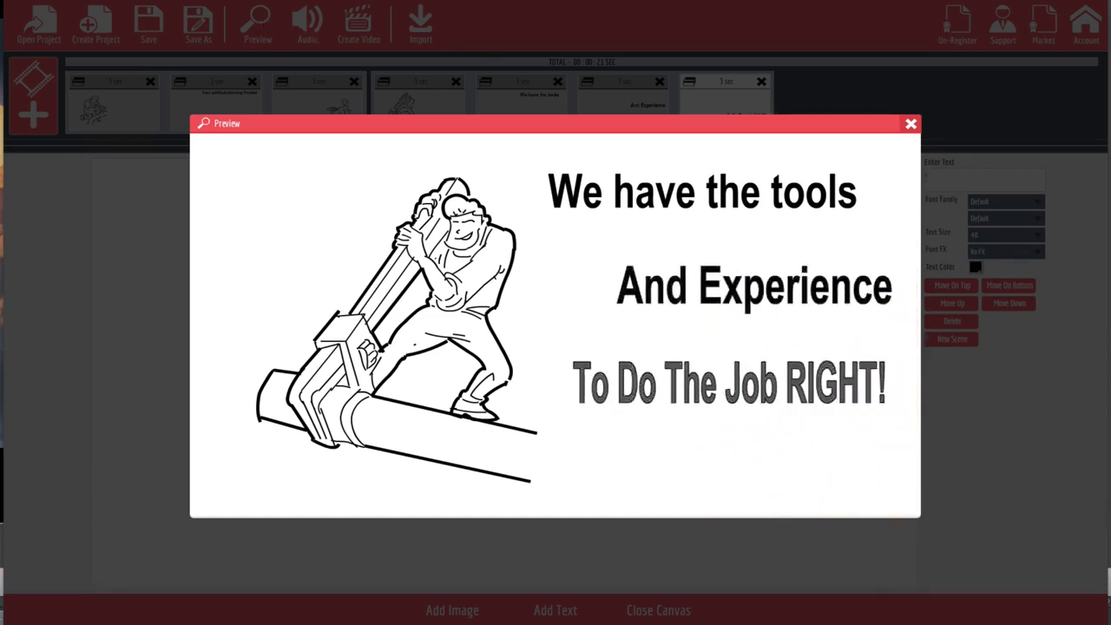
click(910, 126)
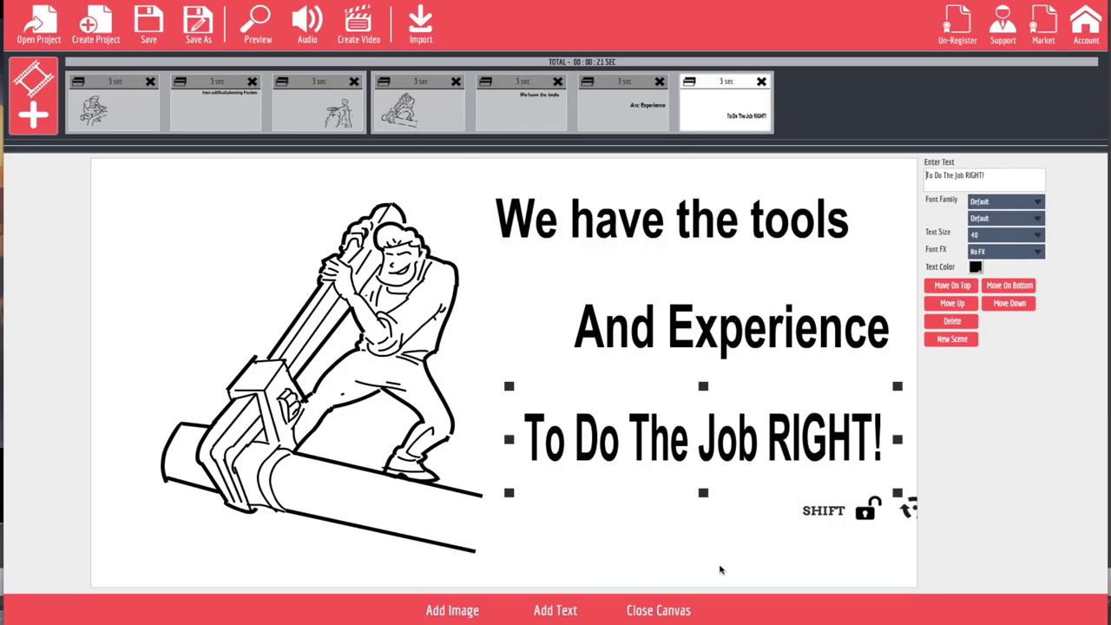
- Close the canvas, check the options for adding a slide, and dismiss them without adding one
click(660, 611)
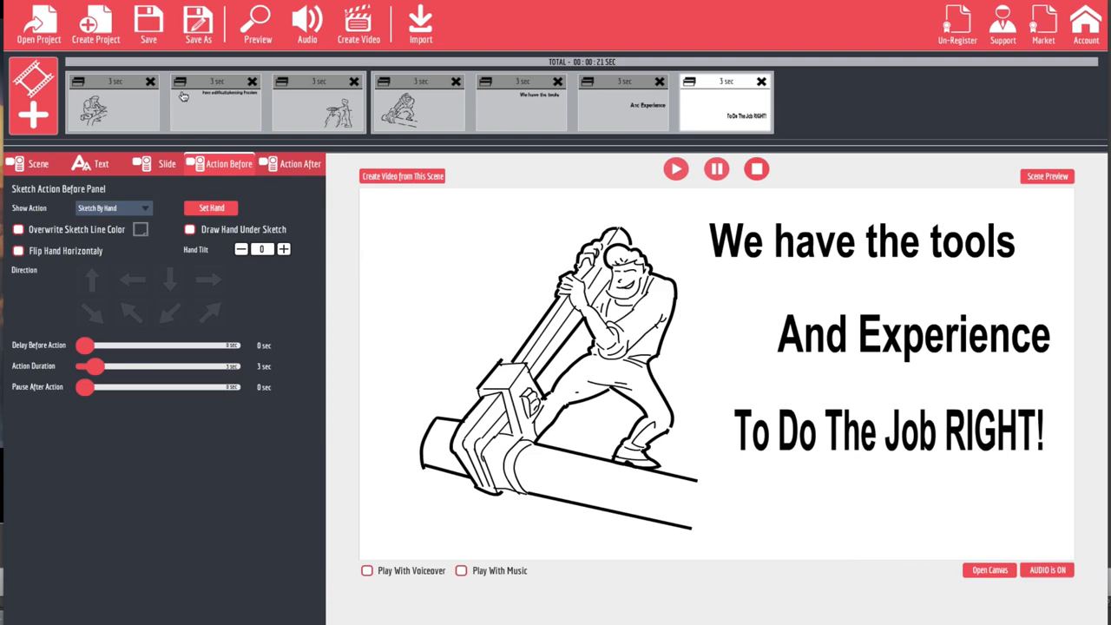
click(35, 97)
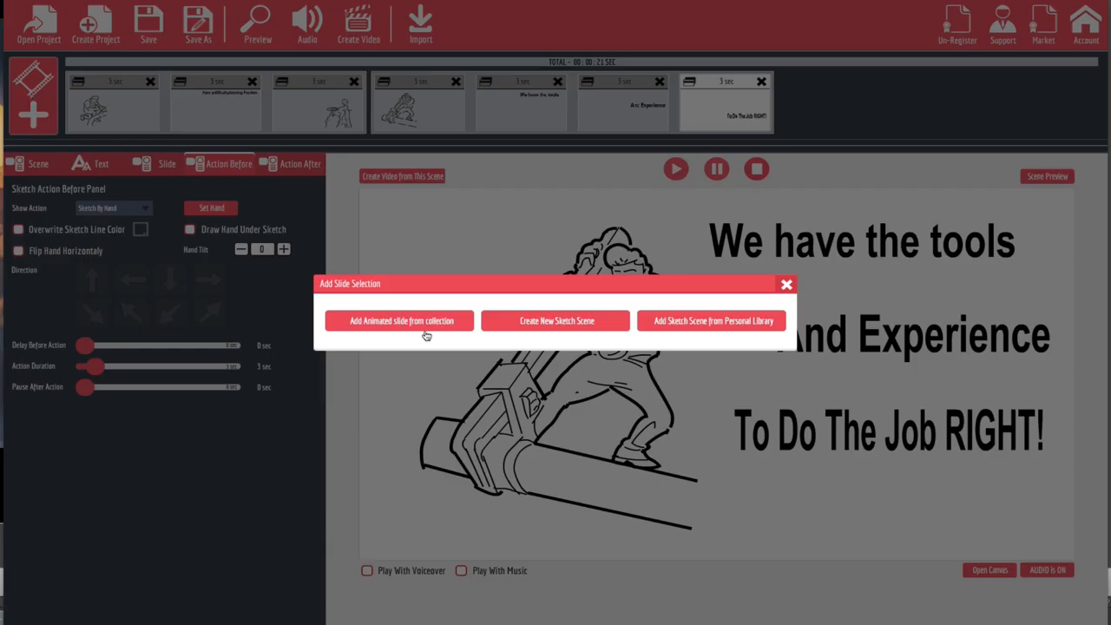
click(786, 284)
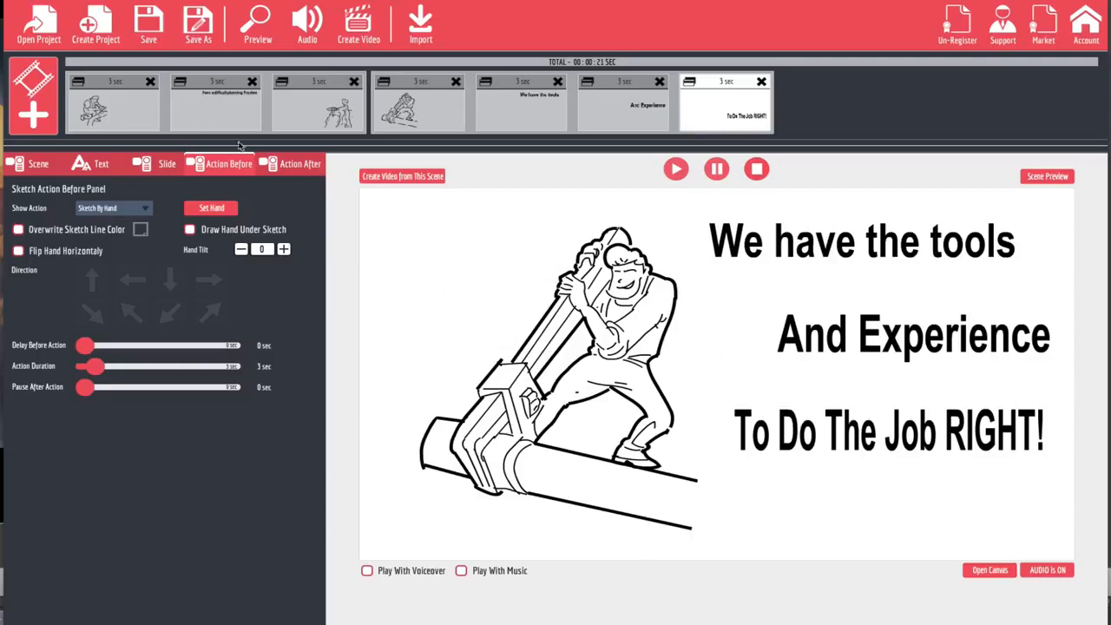
- Set a 1-second delay before the drawing action of the first slide's kneeling plumber
click(149, 113)
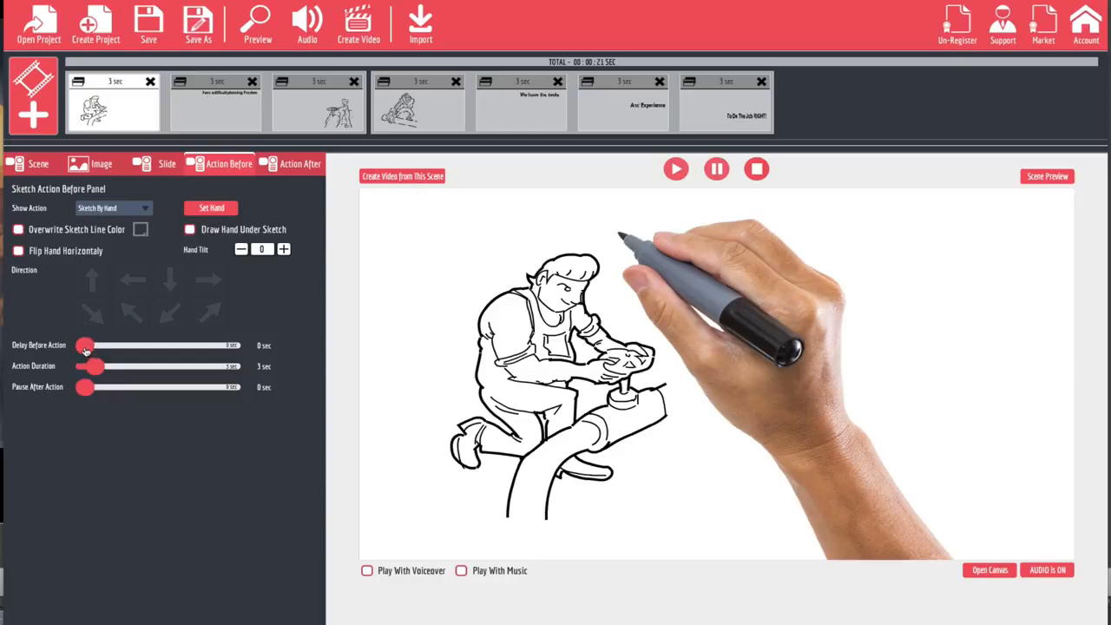
drag(85, 349, 95, 348)
- Change the show action of the "Have a difficult plumbing Problem" headline to Fade In and preview the project
click(208, 115)
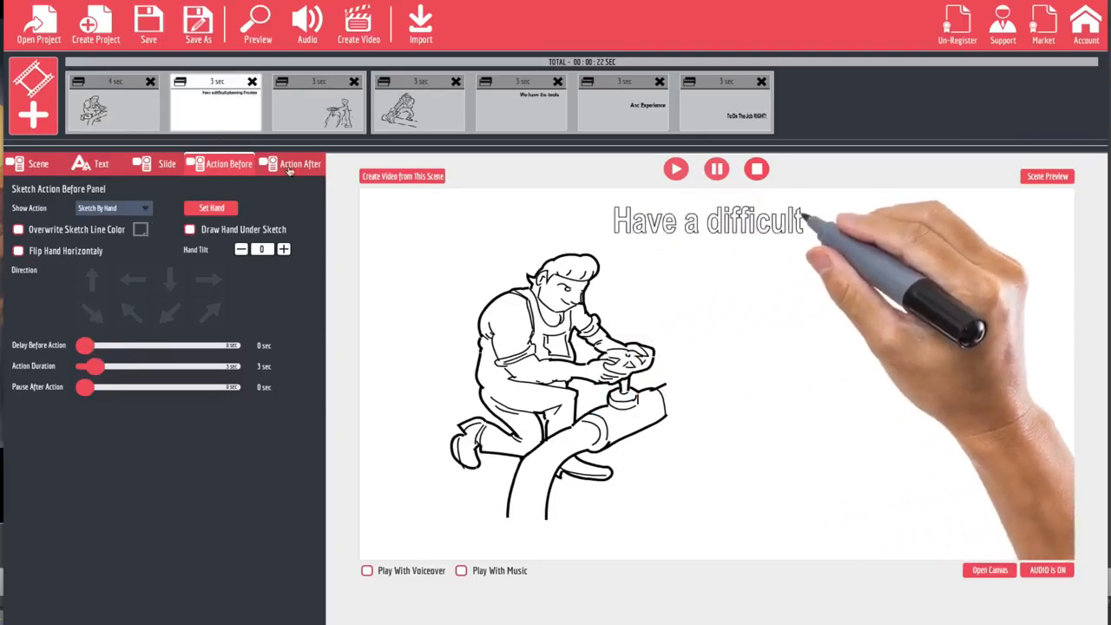
click(147, 208)
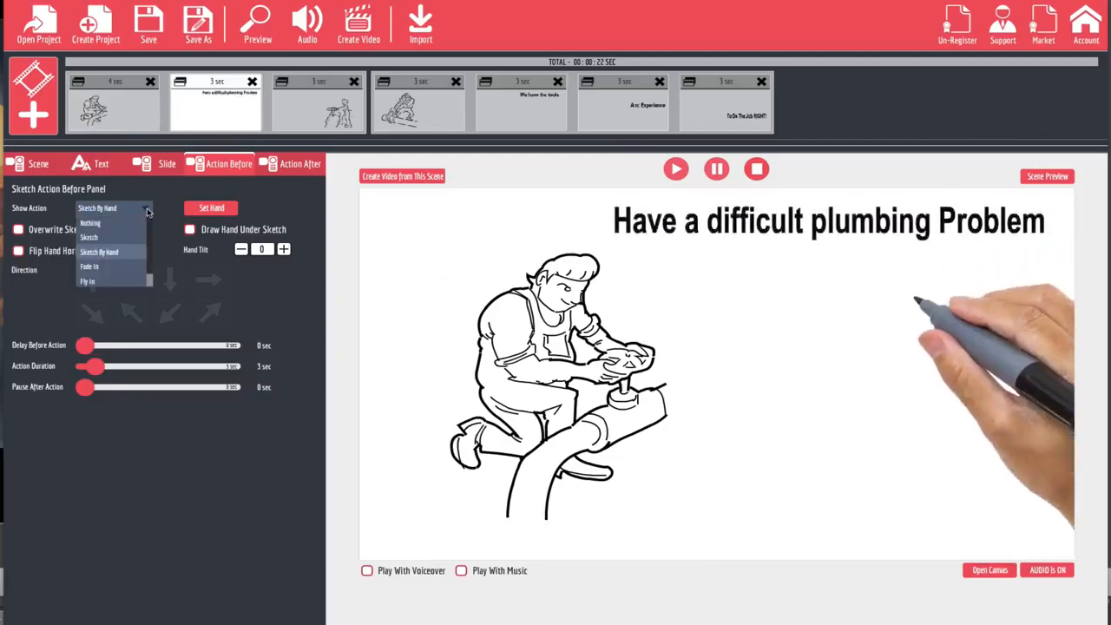
click(91, 266)
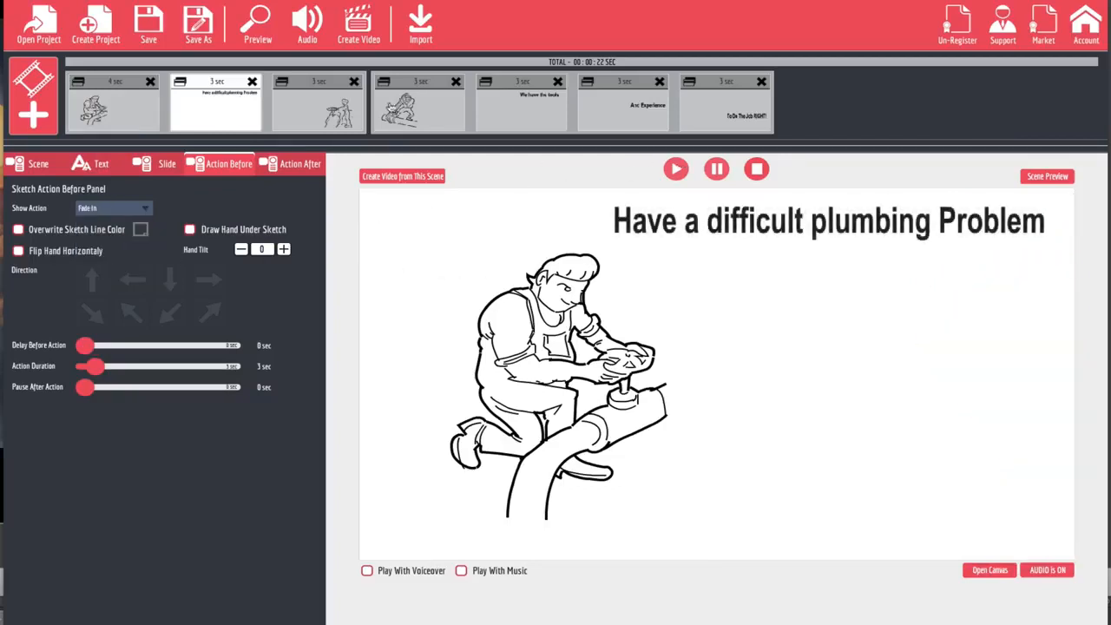
click(258, 31)
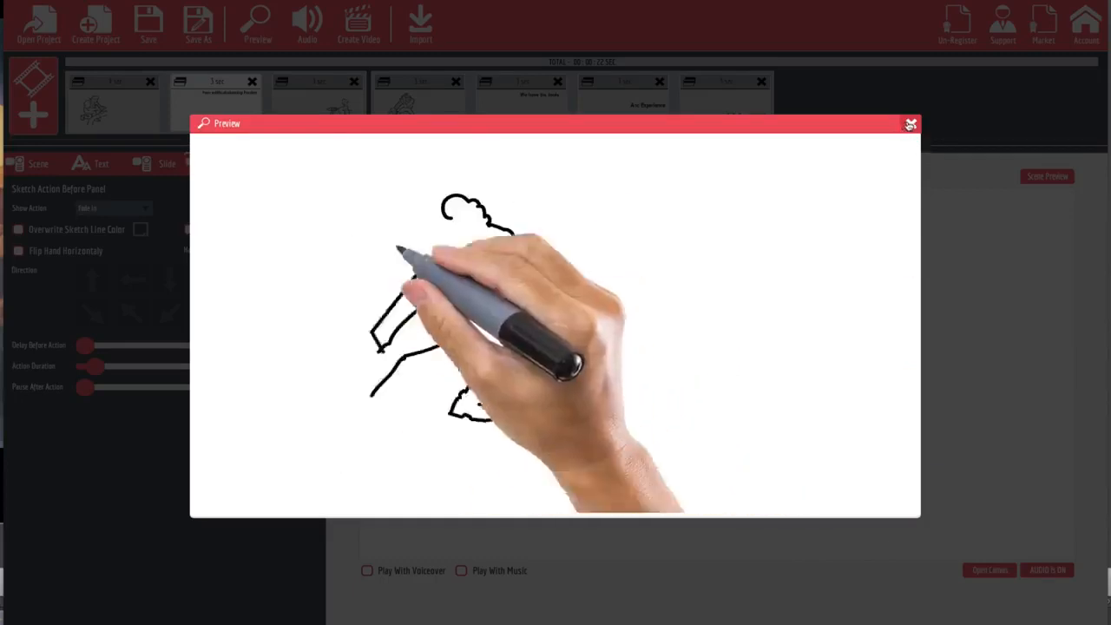
click(910, 124)
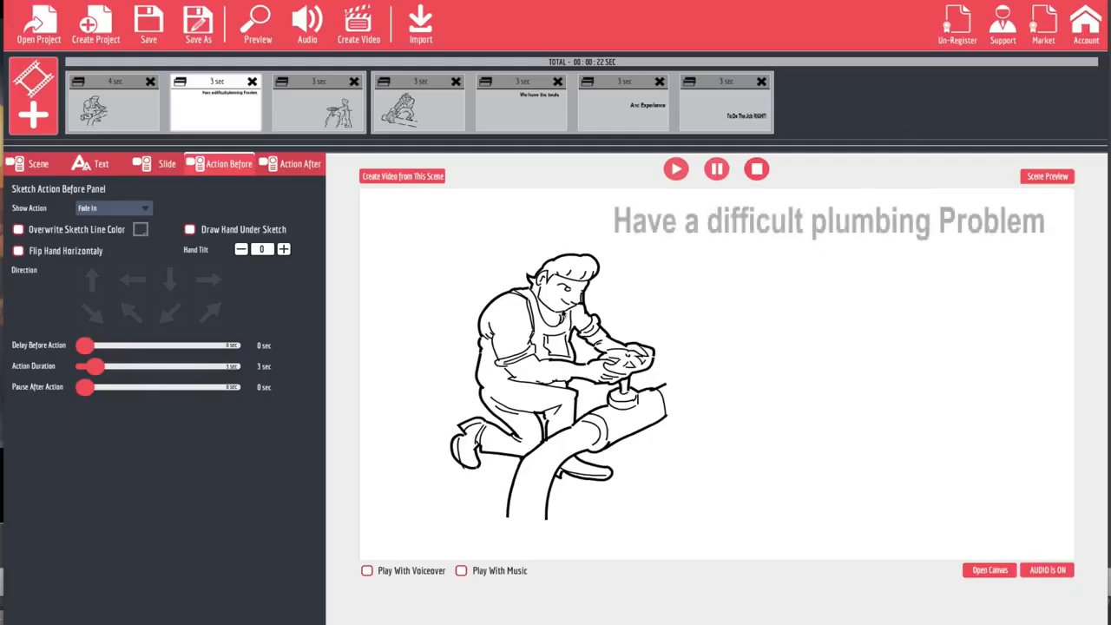
- Set the standing worker slide's show action to Fly In By Hand and choose the open-palm drag hand starting the gallery's third row
click(325, 118)
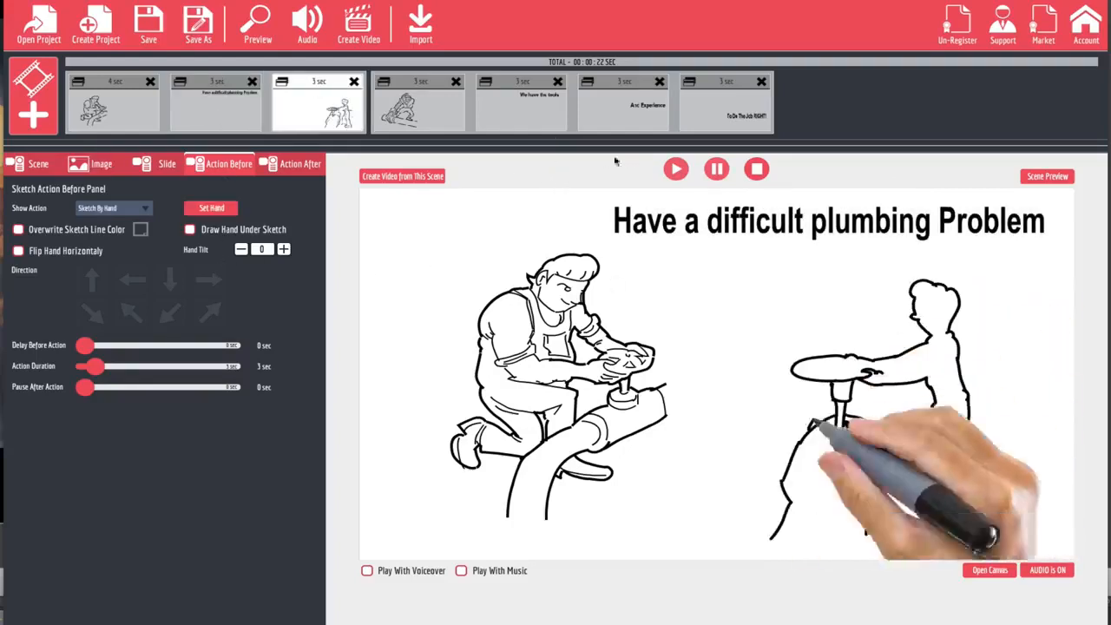
click(147, 208)
scroll(117, 249, down, 1)
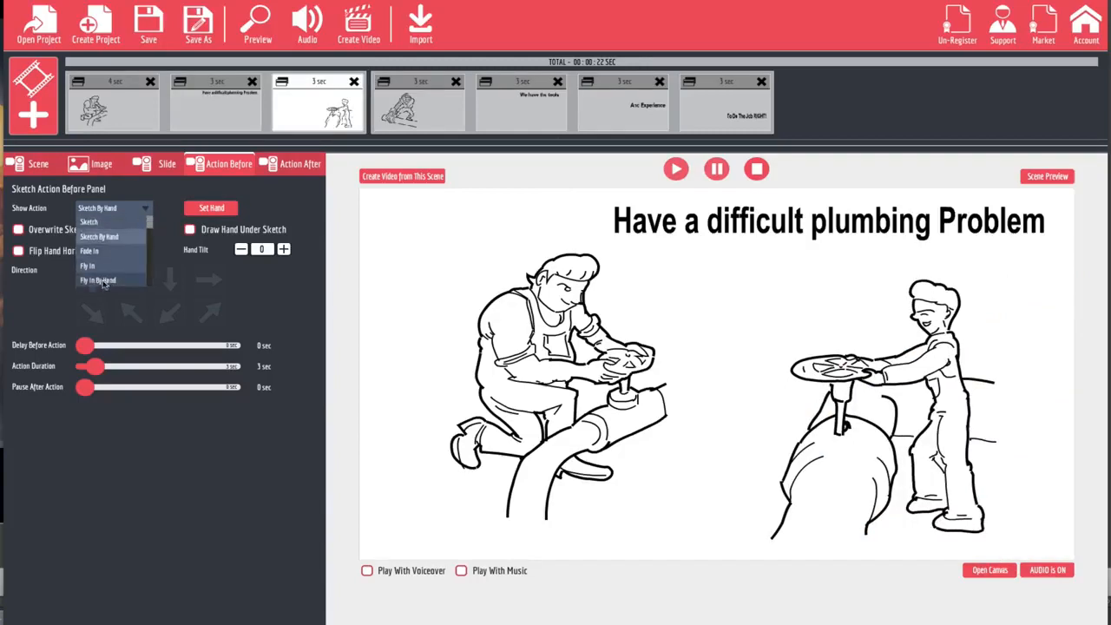
click(98, 281)
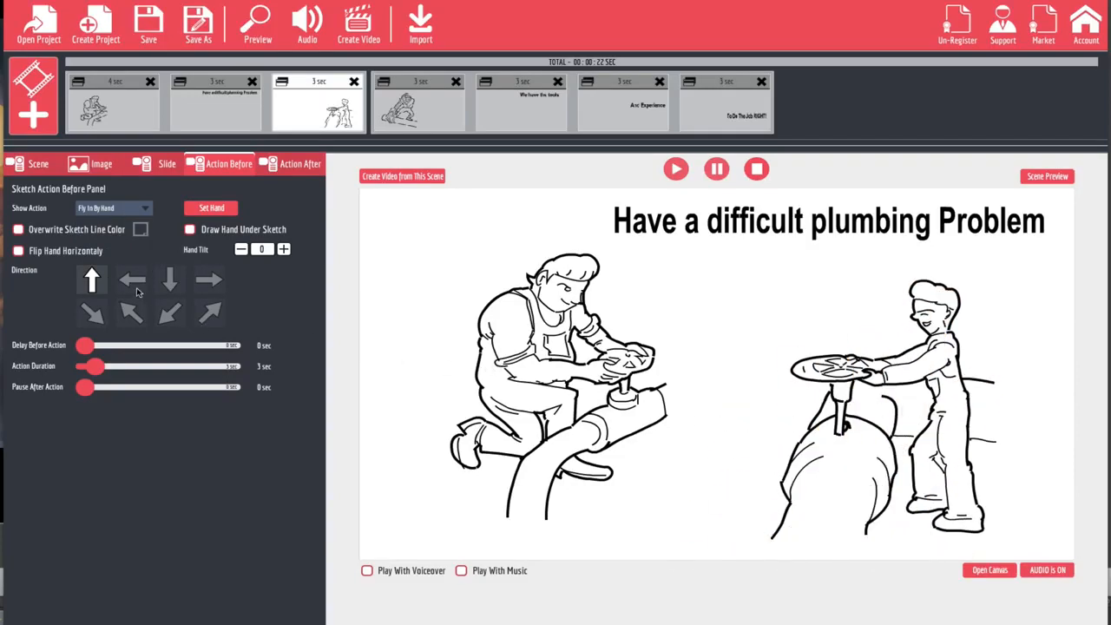
click(212, 210)
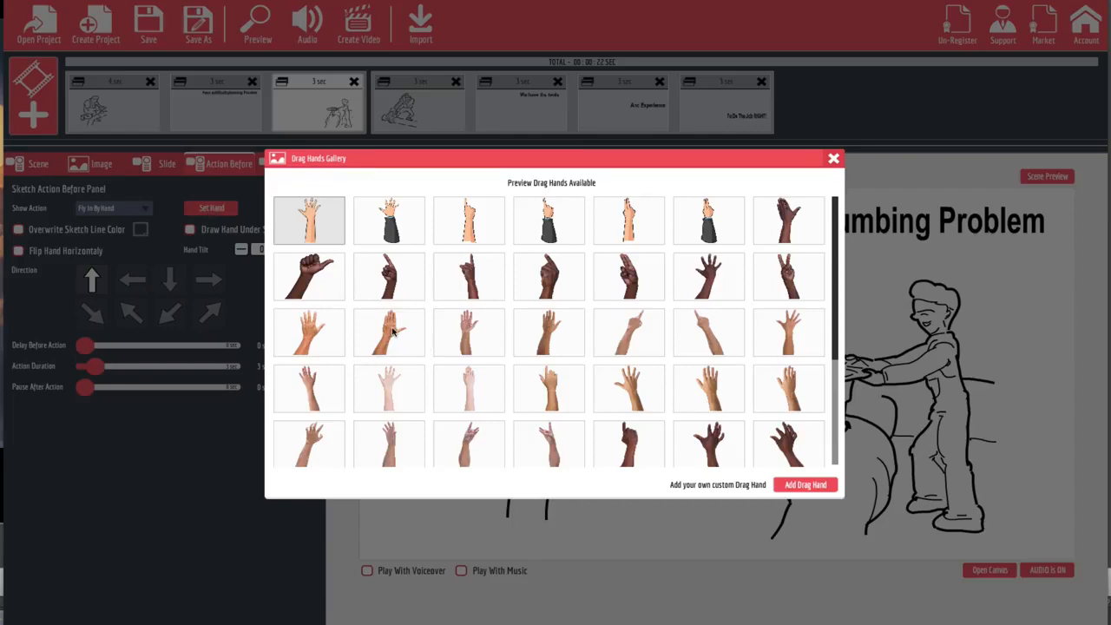
click(310, 328)
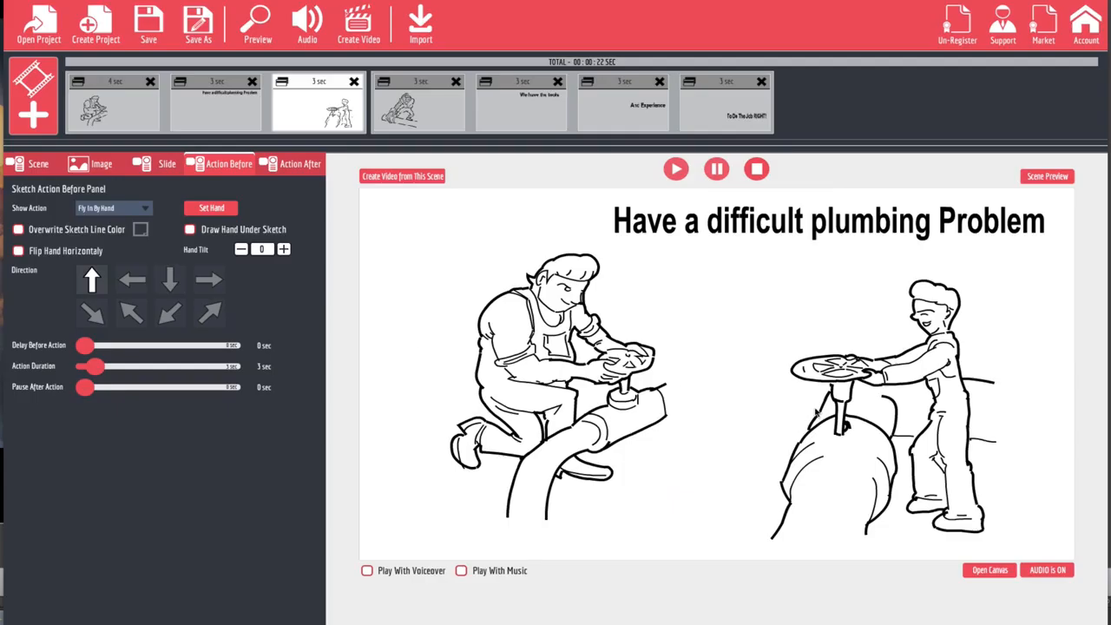
- Preview the whole project through the standing worker's entrance and the following scene, then close the preview
click(259, 29)
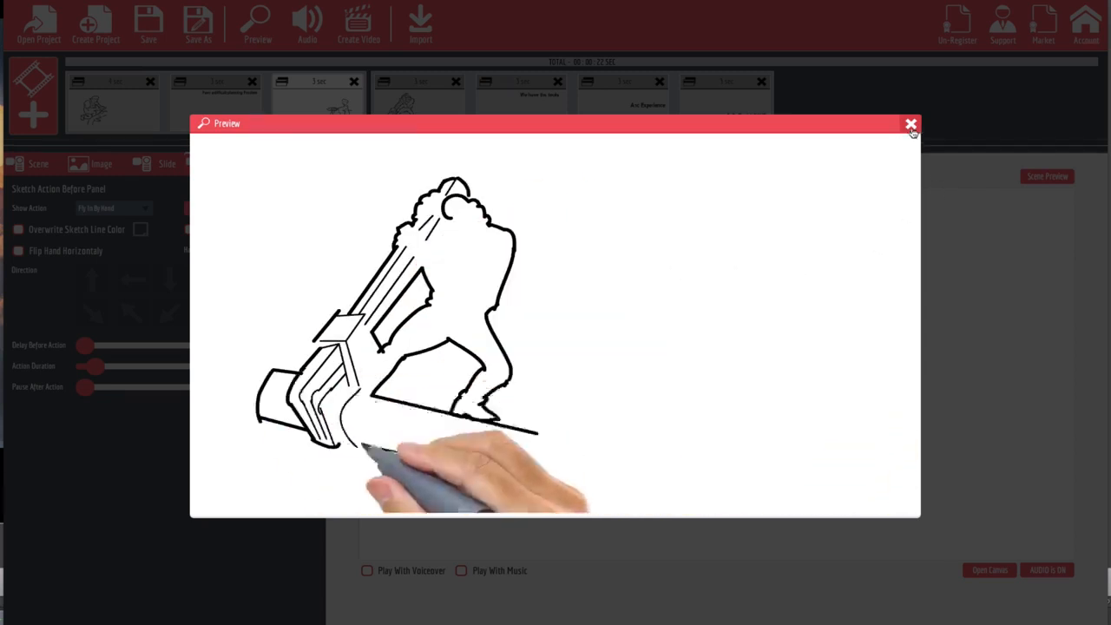
click(910, 124)
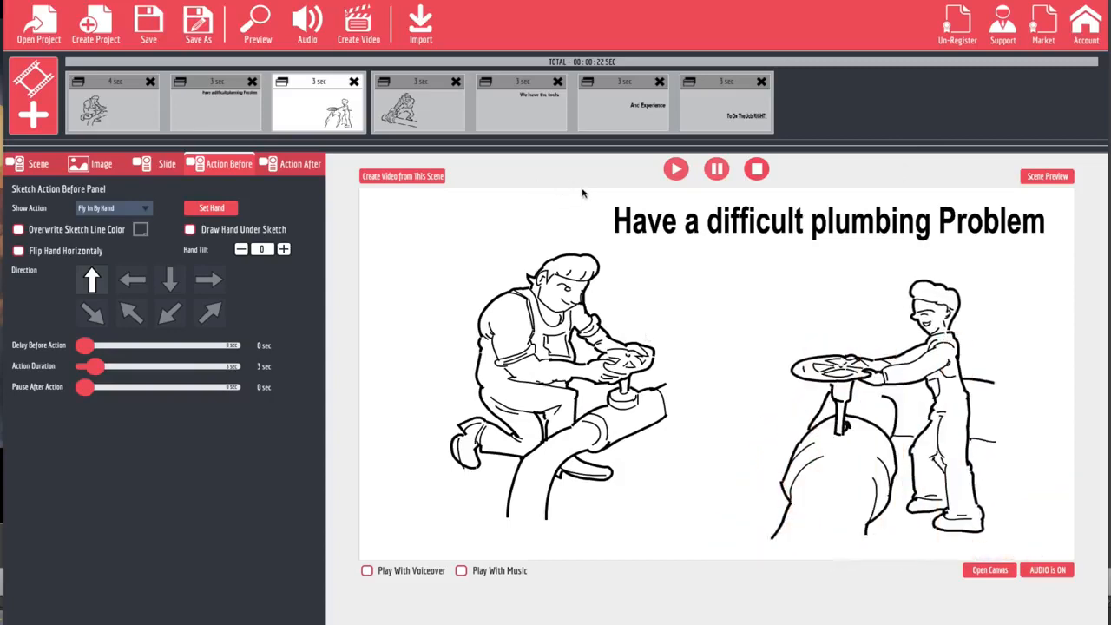
- Give the slide of the worker with the large wrench the gallery's third-row, fourth hand and draw that hand under the sketch
click(419, 110)
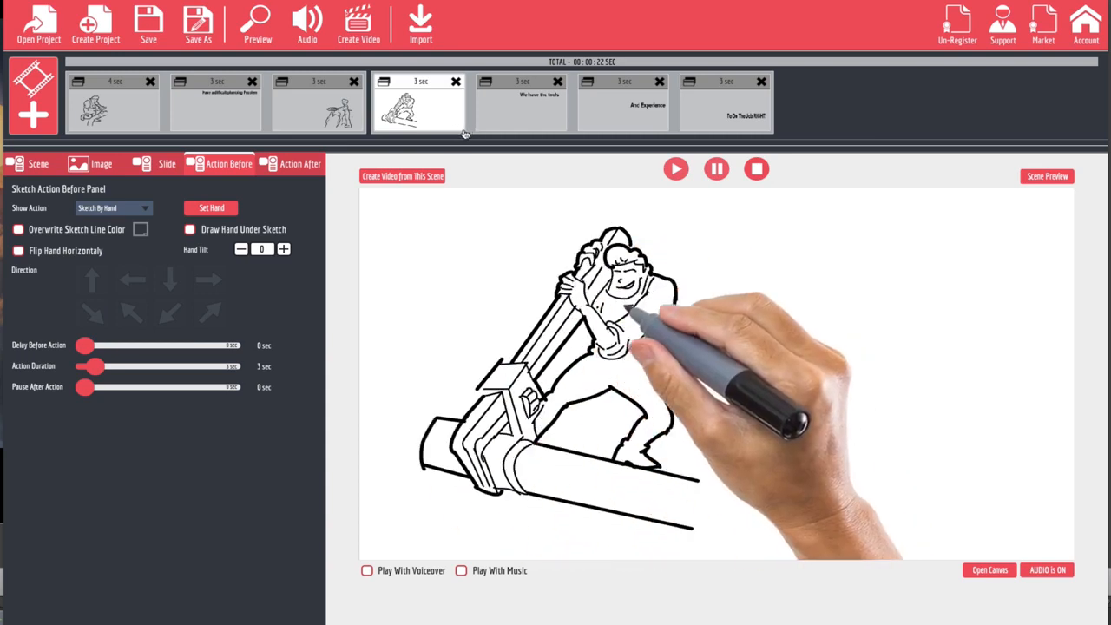
click(213, 208)
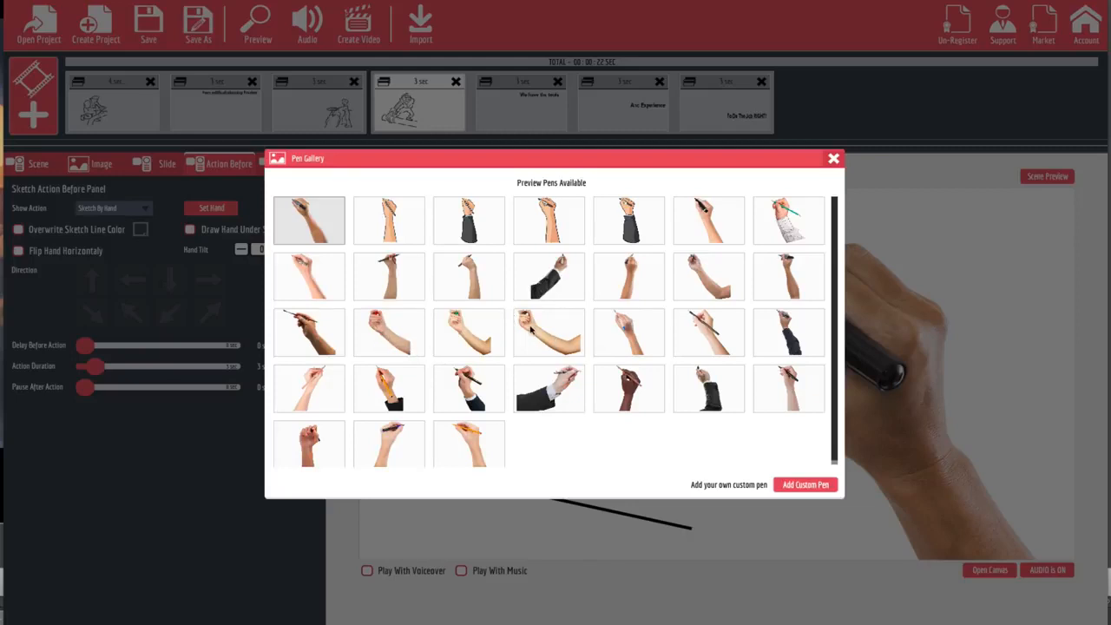
click(531, 330)
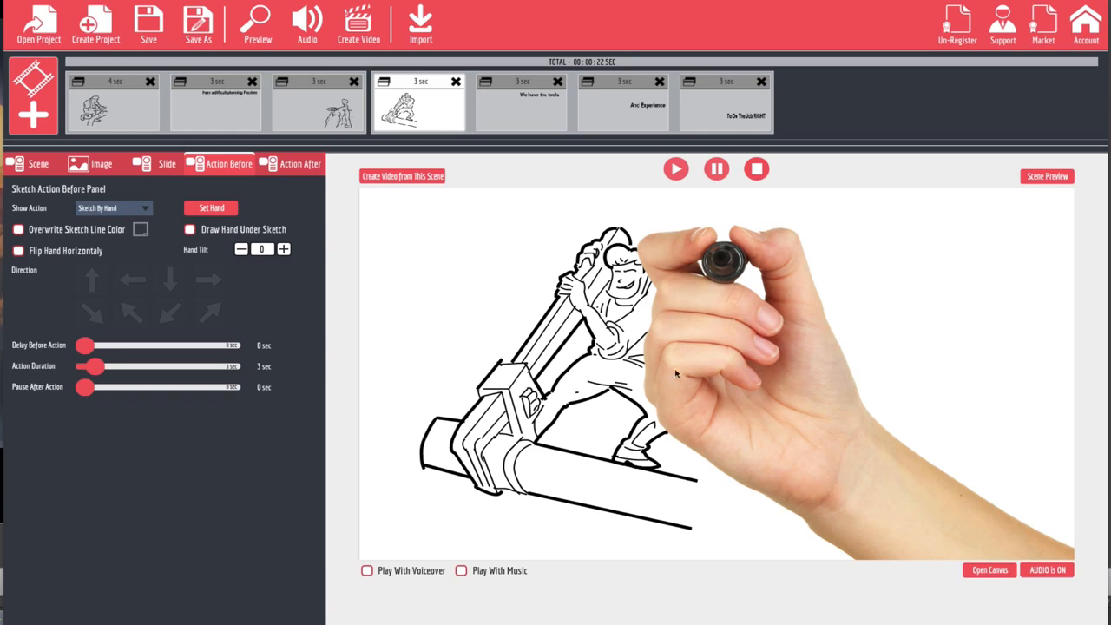
click(190, 229)
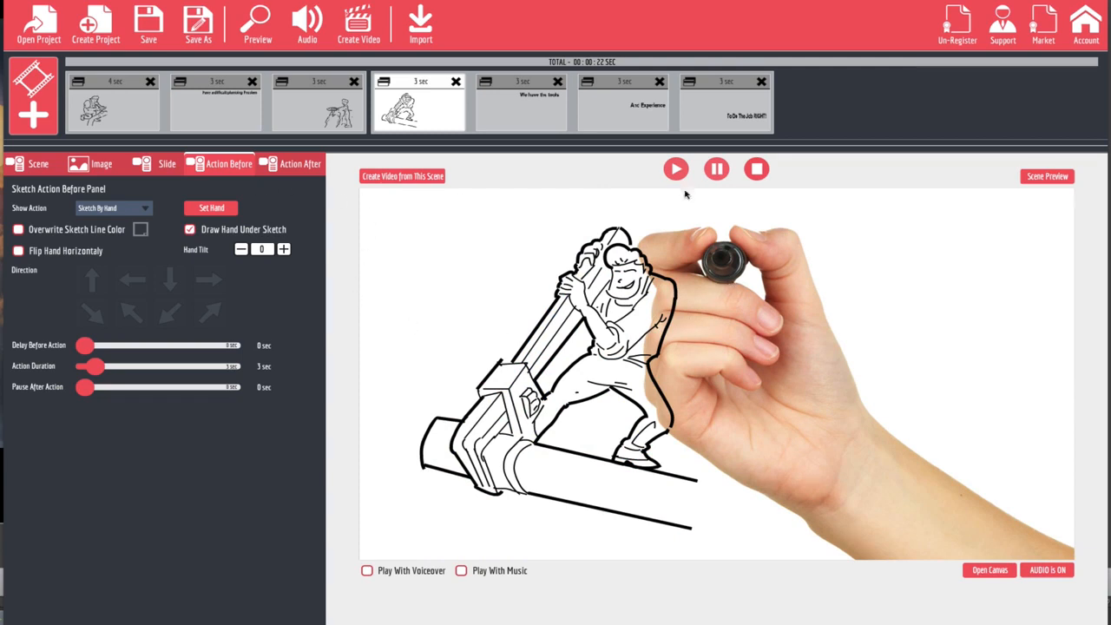
- Give the "We have the tools" and "And Experience" slides the third-row, fourth hand, drawn under the sketch
click(517, 125)
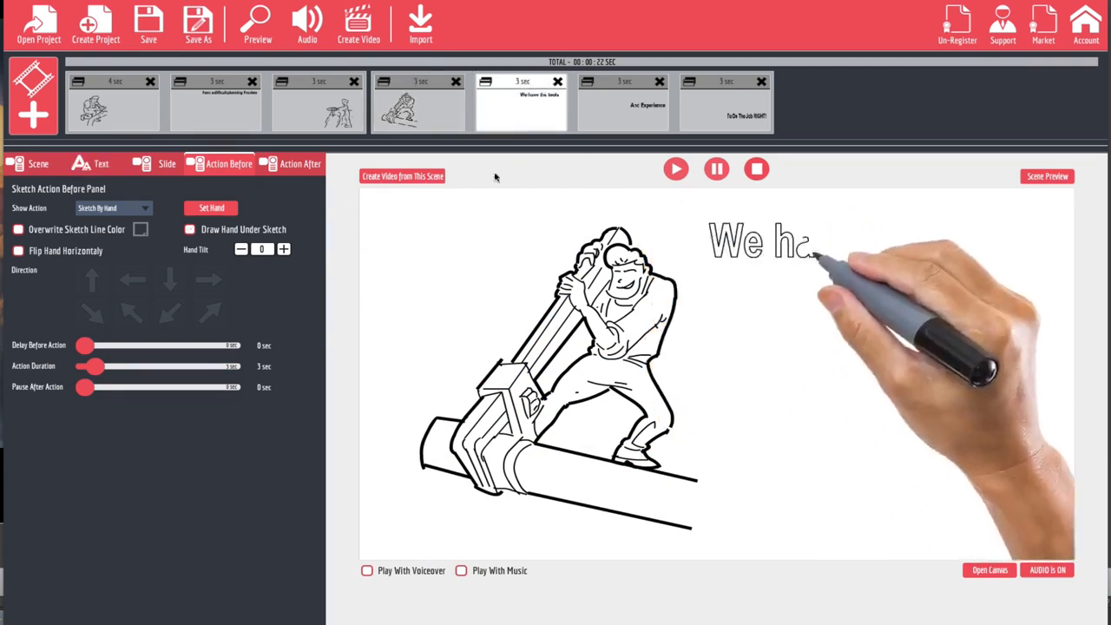
click(211, 208)
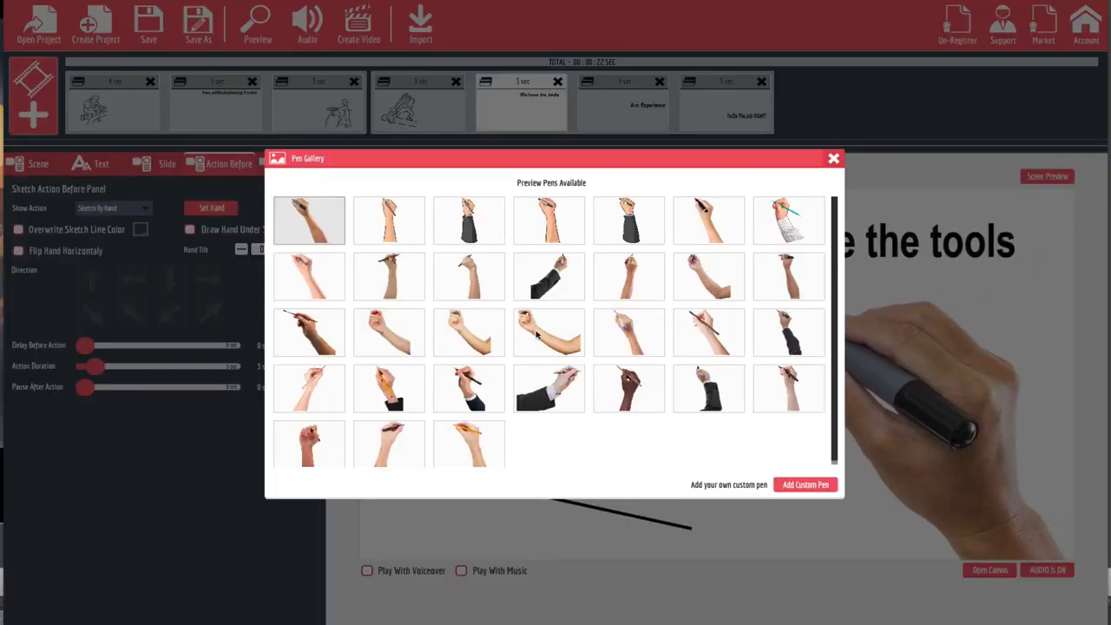
click(535, 335)
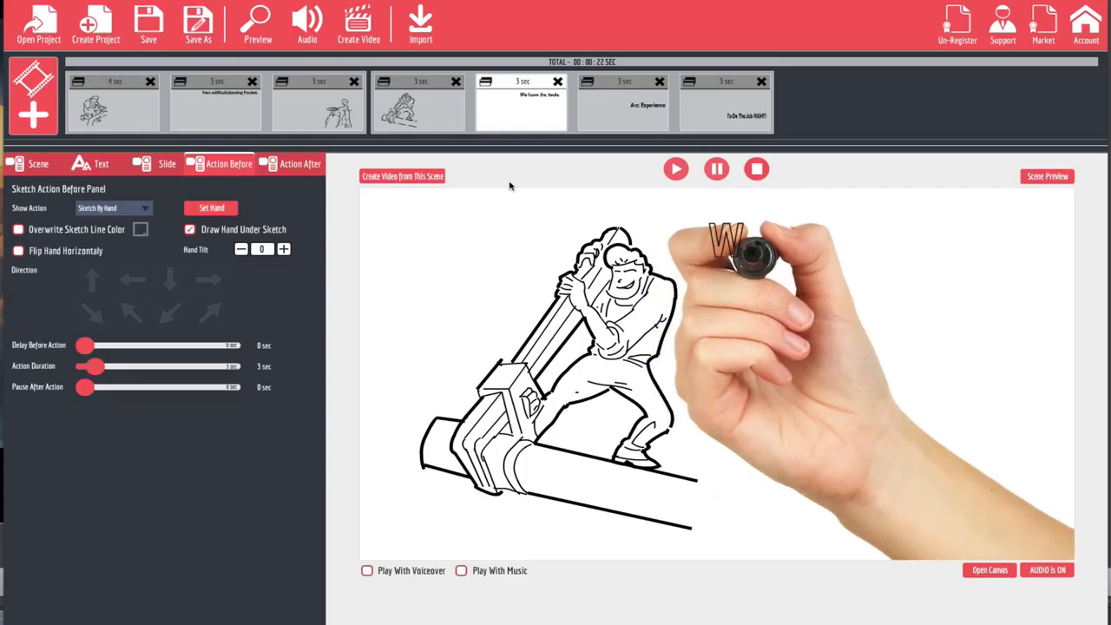
click(212, 209)
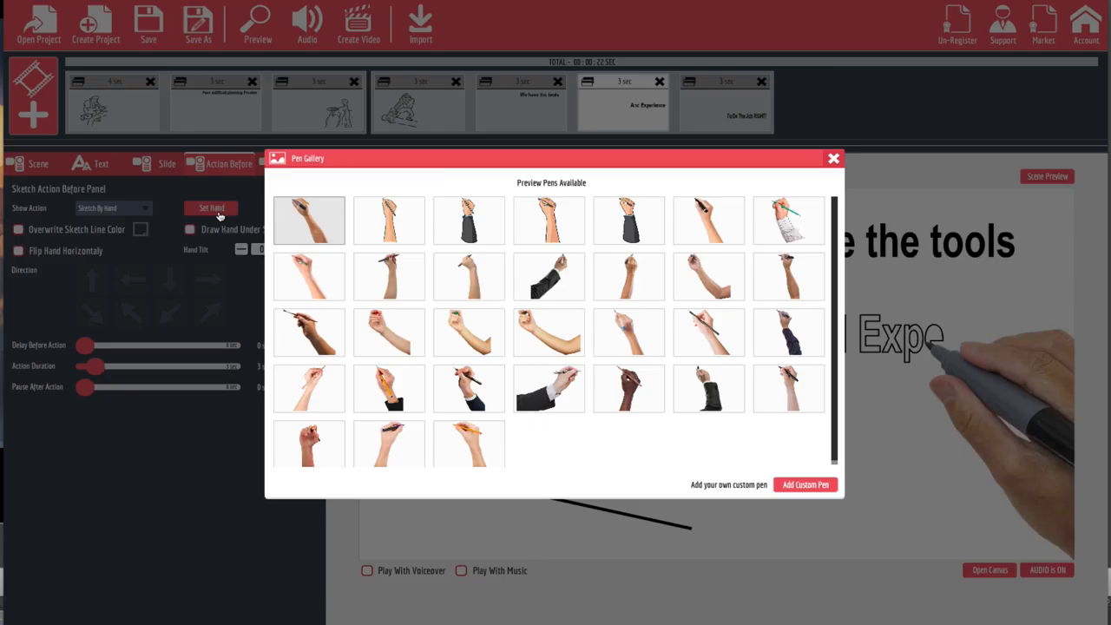
click(530, 335)
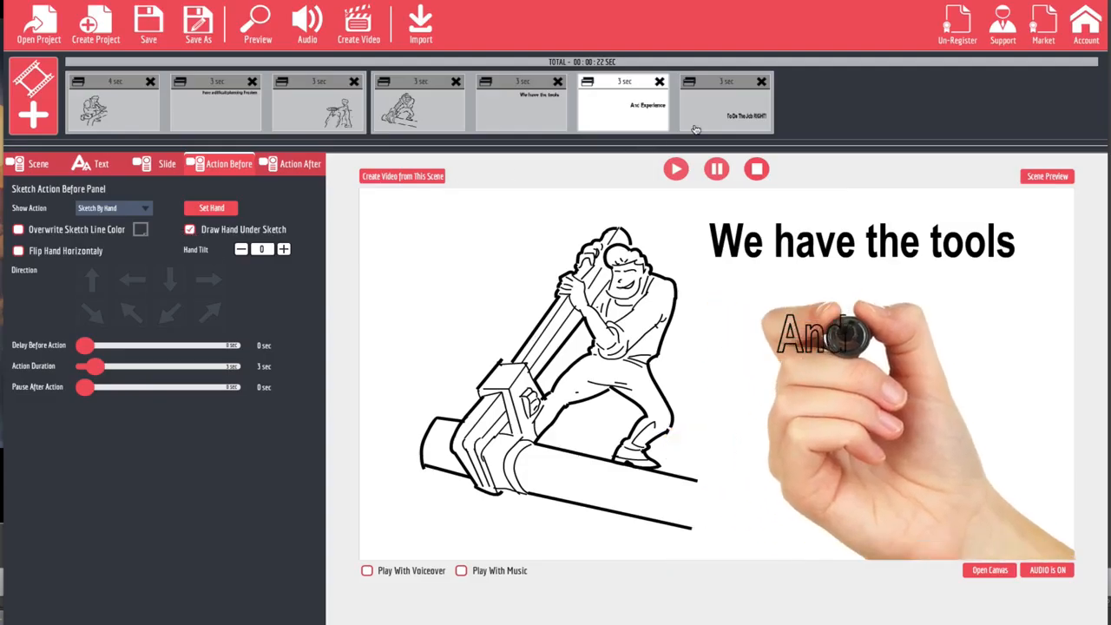
- Set the "To Do The Job RIGHT!" slide to the third-row, fourth hand and draw the hand under the sketch
click(196, 214)
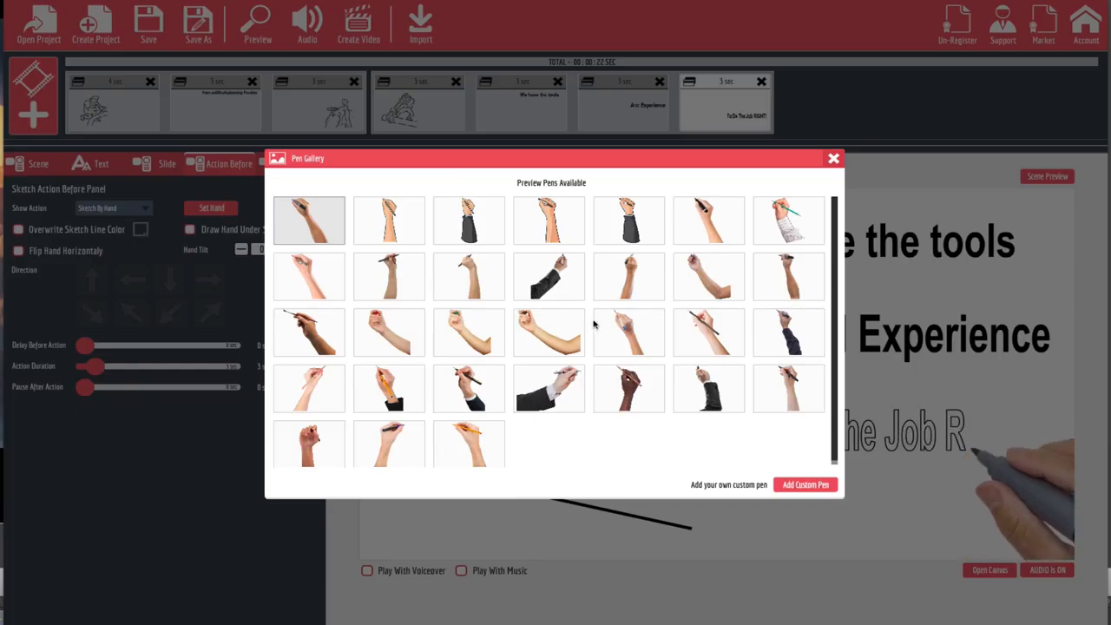
click(181, 227)
click(188, 229)
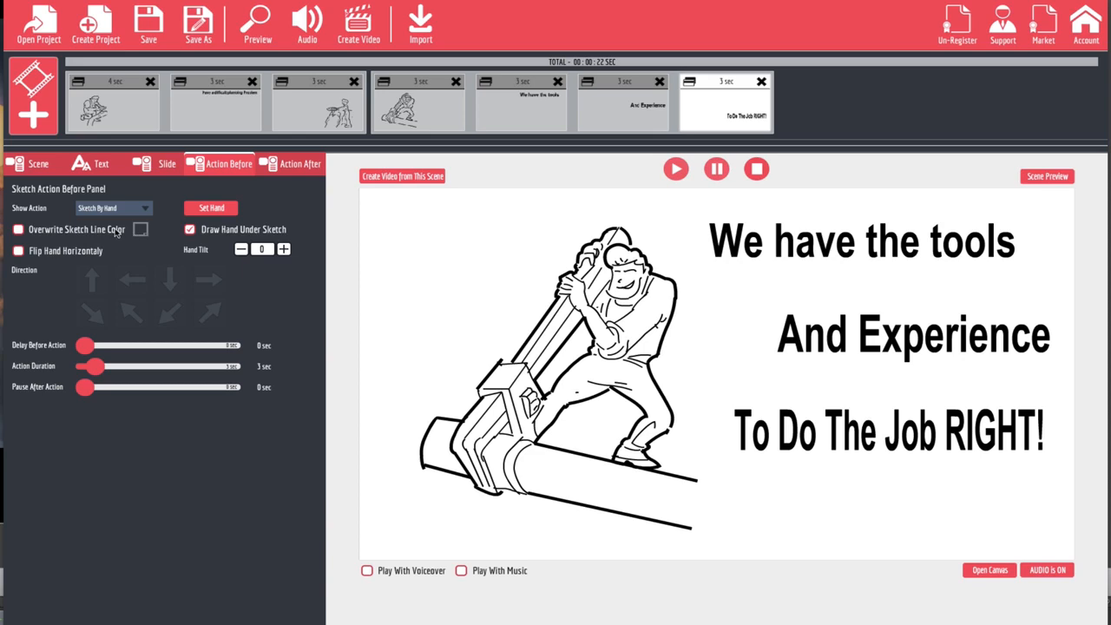
- Overwrite the sketch line color of the "To Do The Job RIGHT!" text with green
click(19, 230)
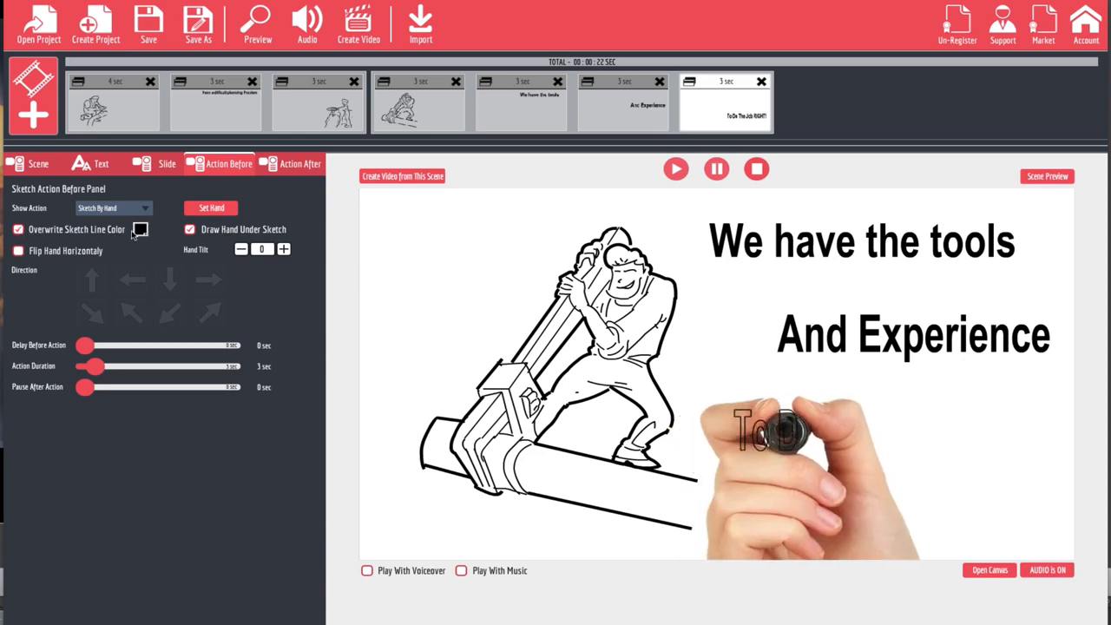
click(139, 229)
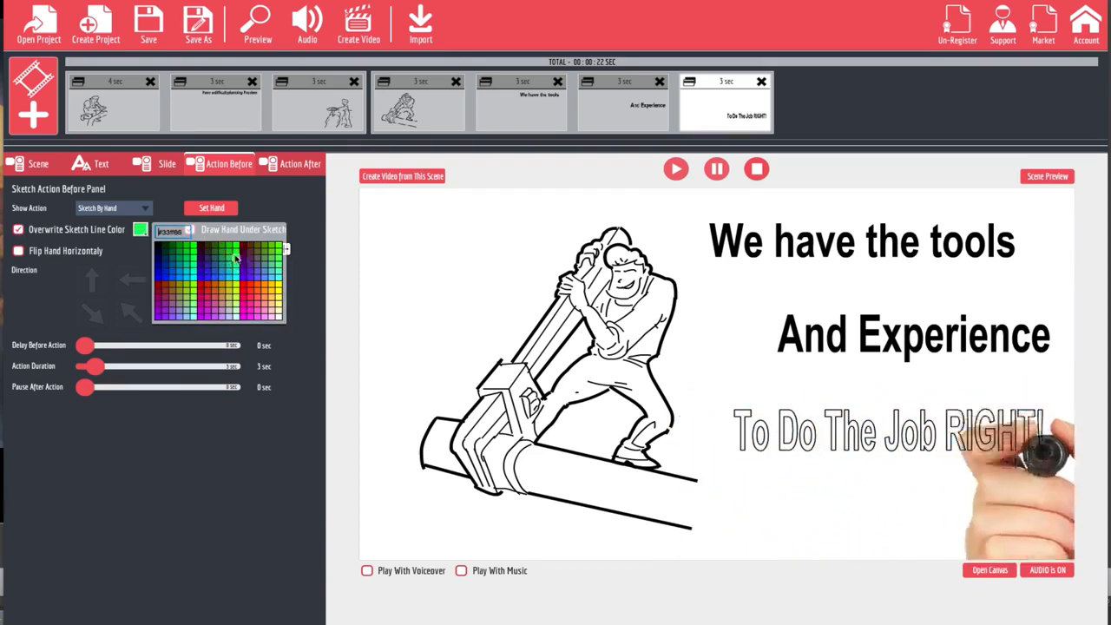
click(230, 251)
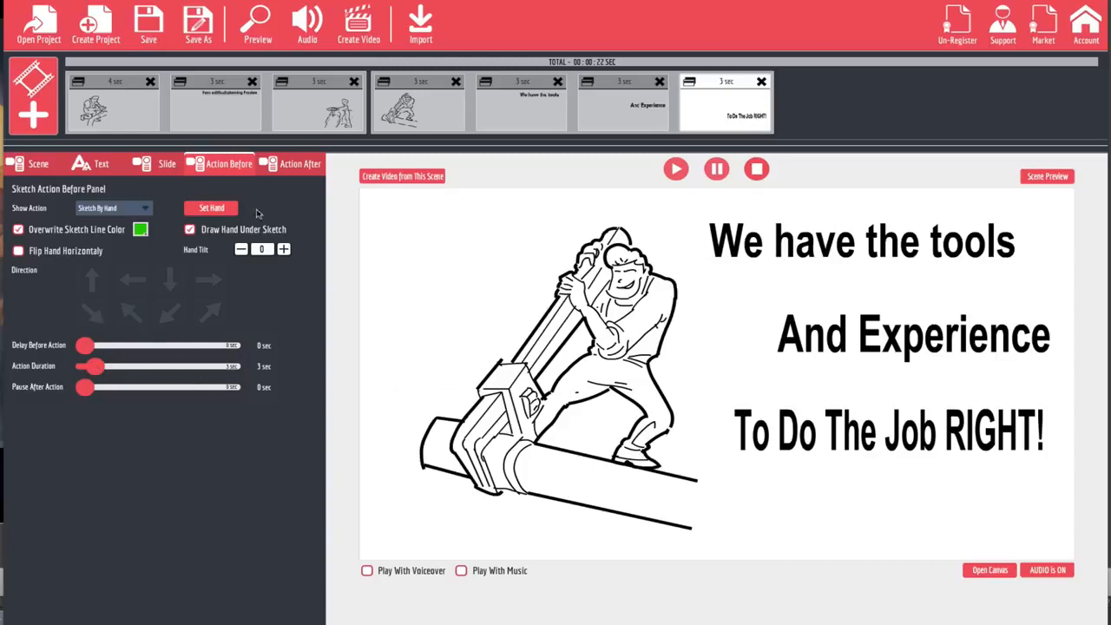
- Try the Fade Out hide action on the "To Do The Job RIGHT!" slide and return it to Nothing
click(294, 170)
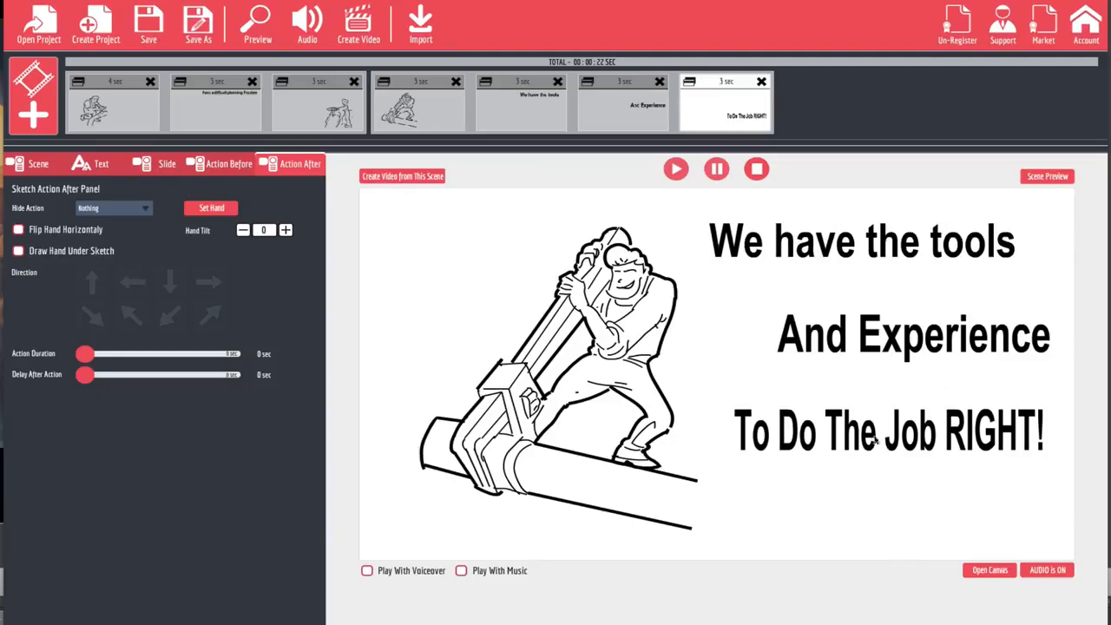
click(145, 211)
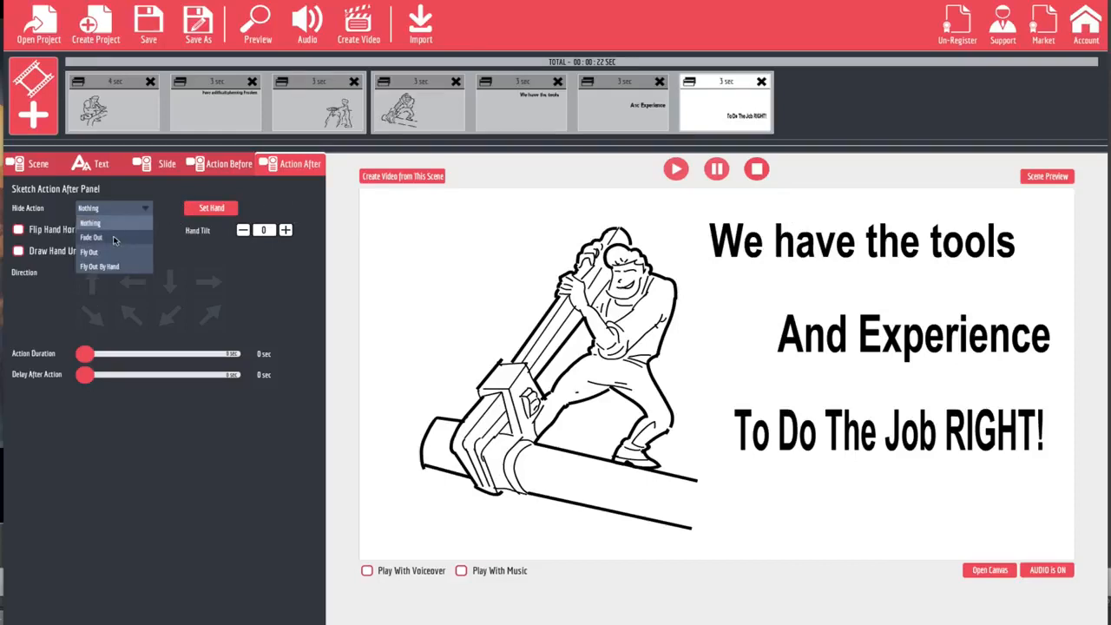
click(113, 239)
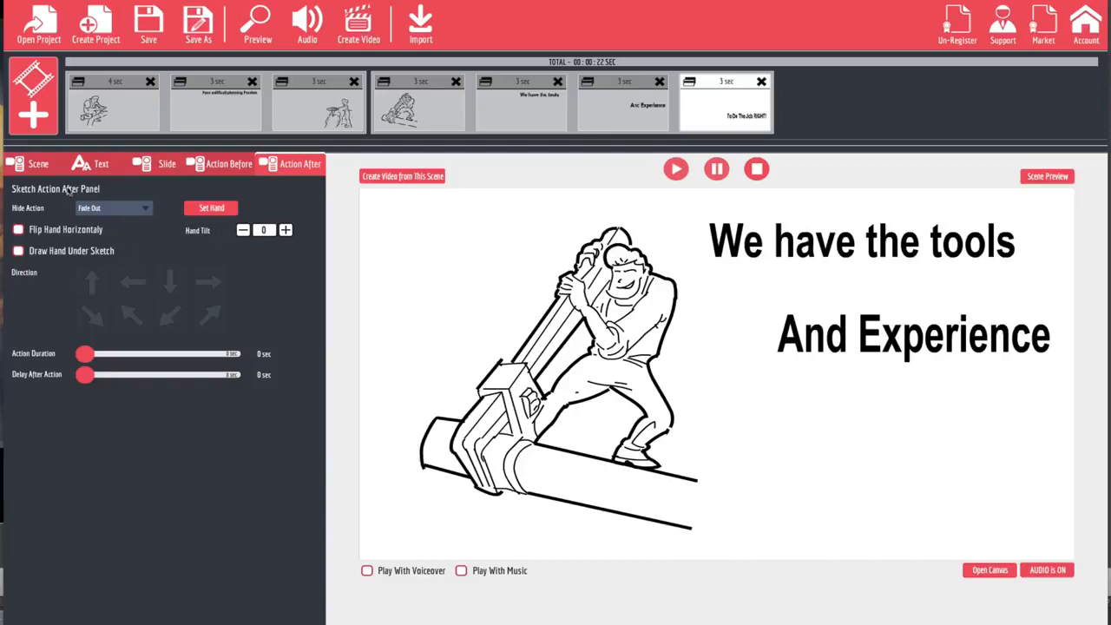
click(128, 206)
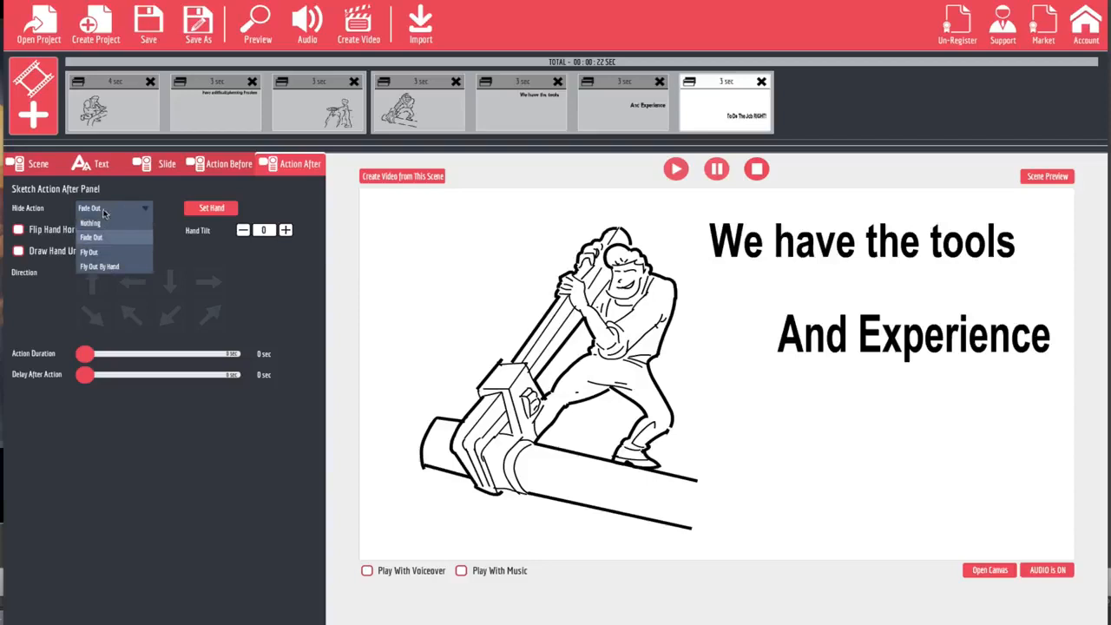
click(267, 274)
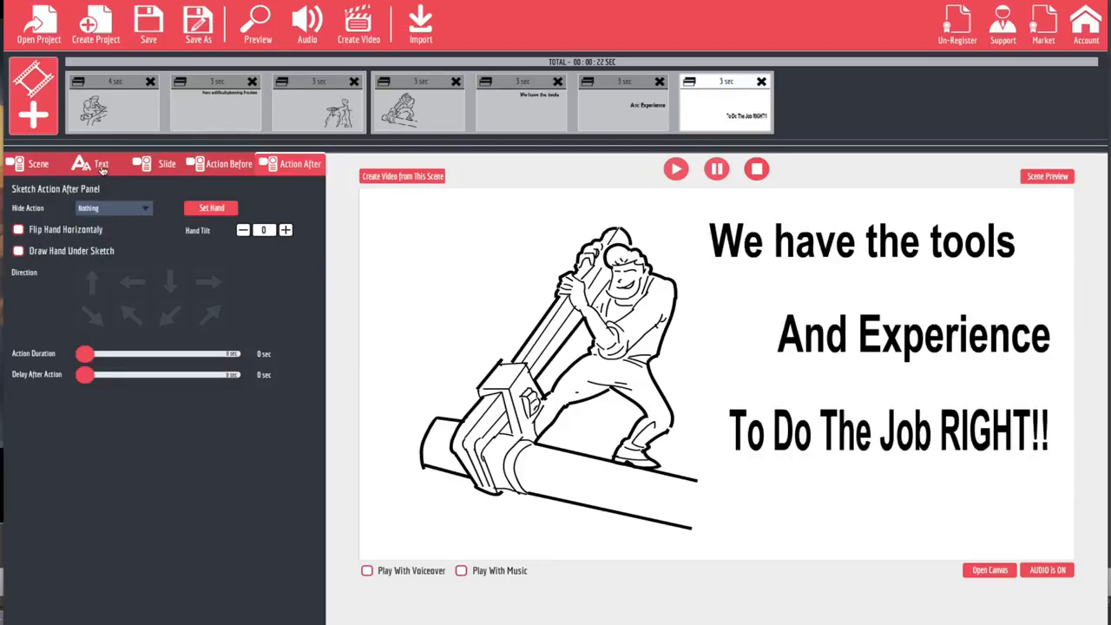
- Remove the extra exclamation mark so the last slide's text reads "To Do The Job RIGHT!"
click(101, 166)
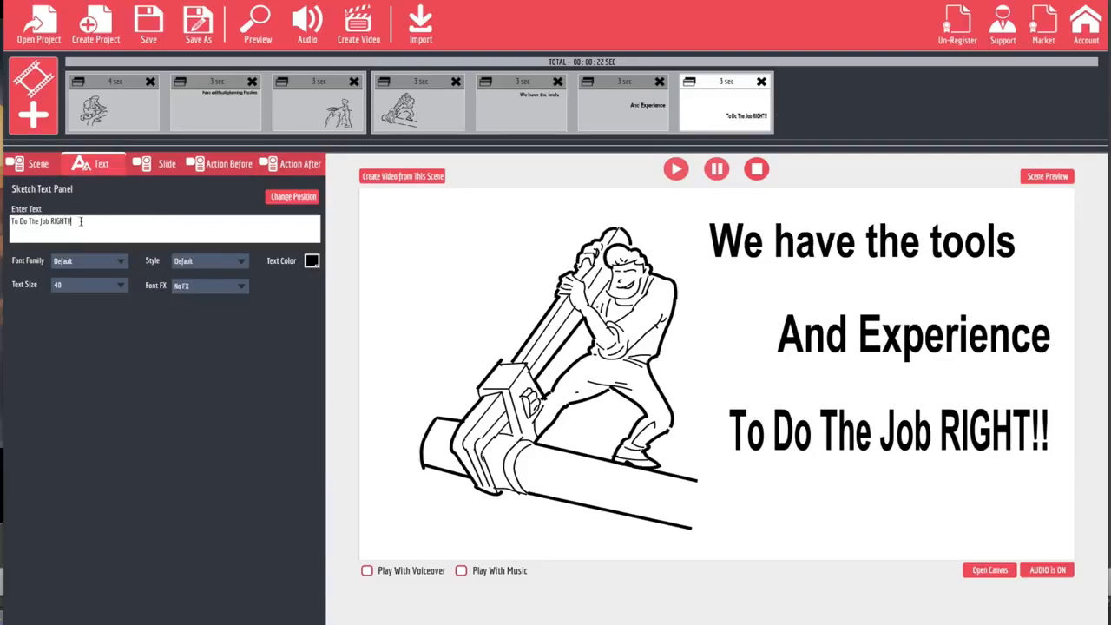
click(114, 227)
key(BackSpace)
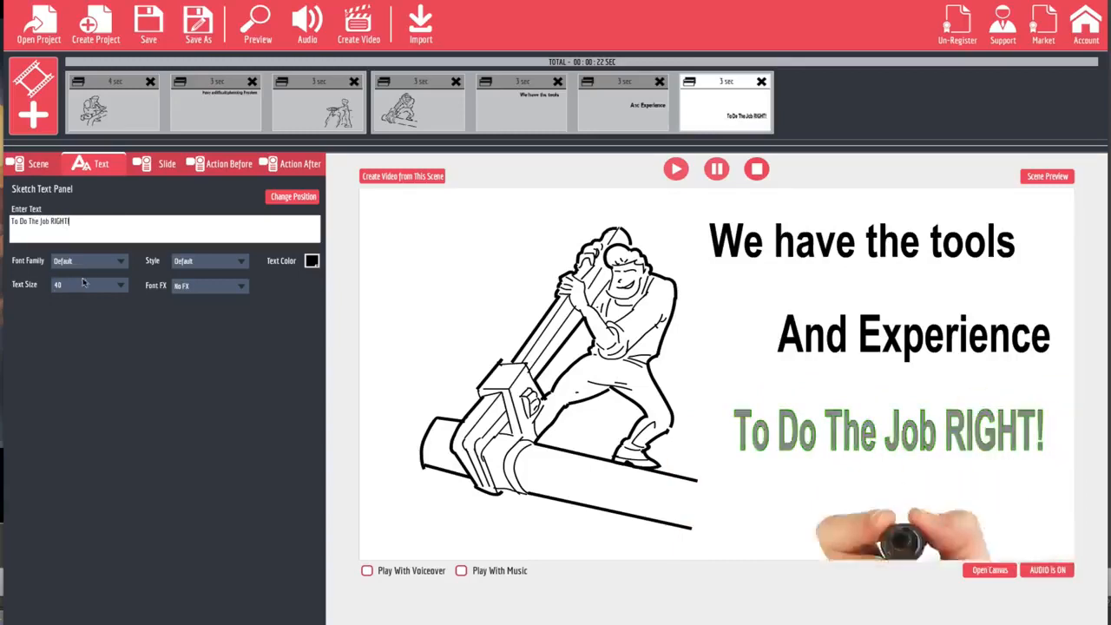
- Set the font of the "To Do The Job RIGHT!" text to Alfa Slab One, keeping the AlfaSlabOneRegular style
click(105, 265)
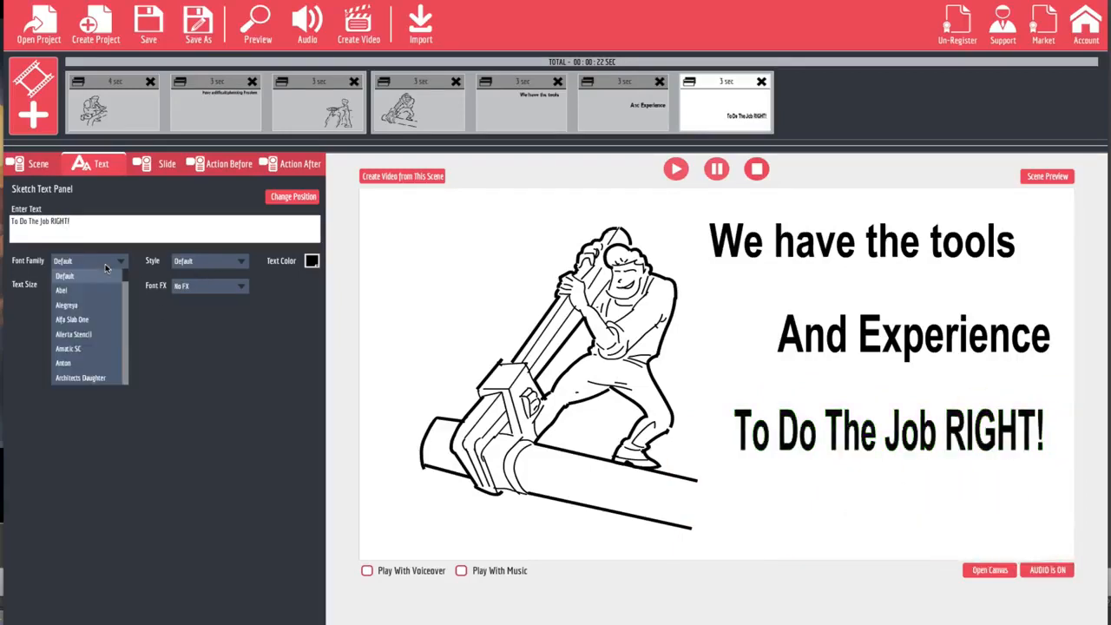
click(83, 321)
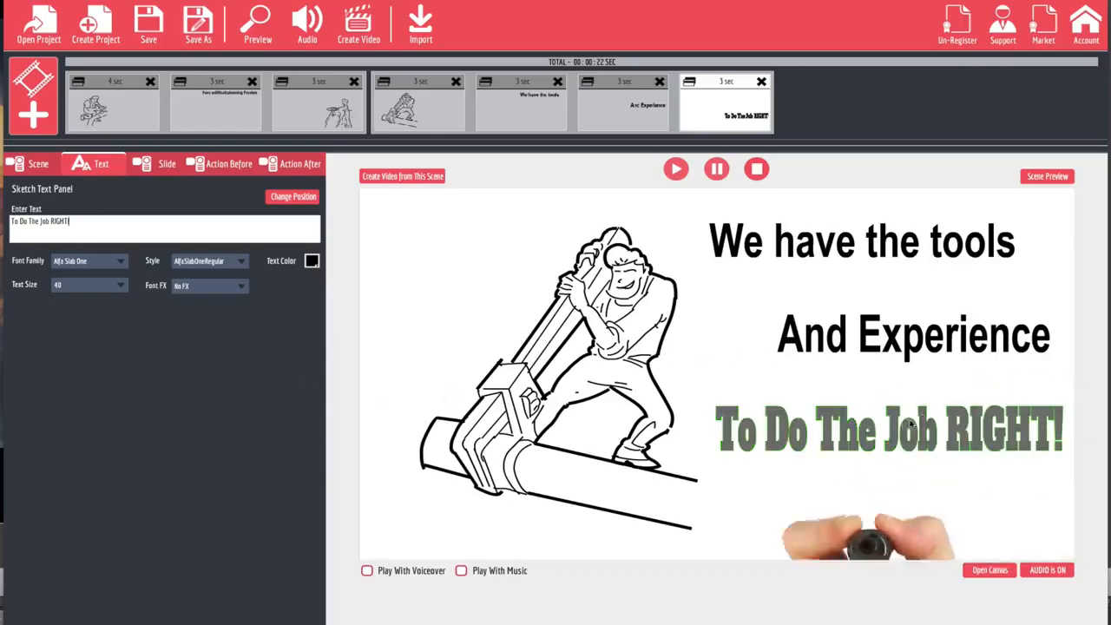
click(230, 262)
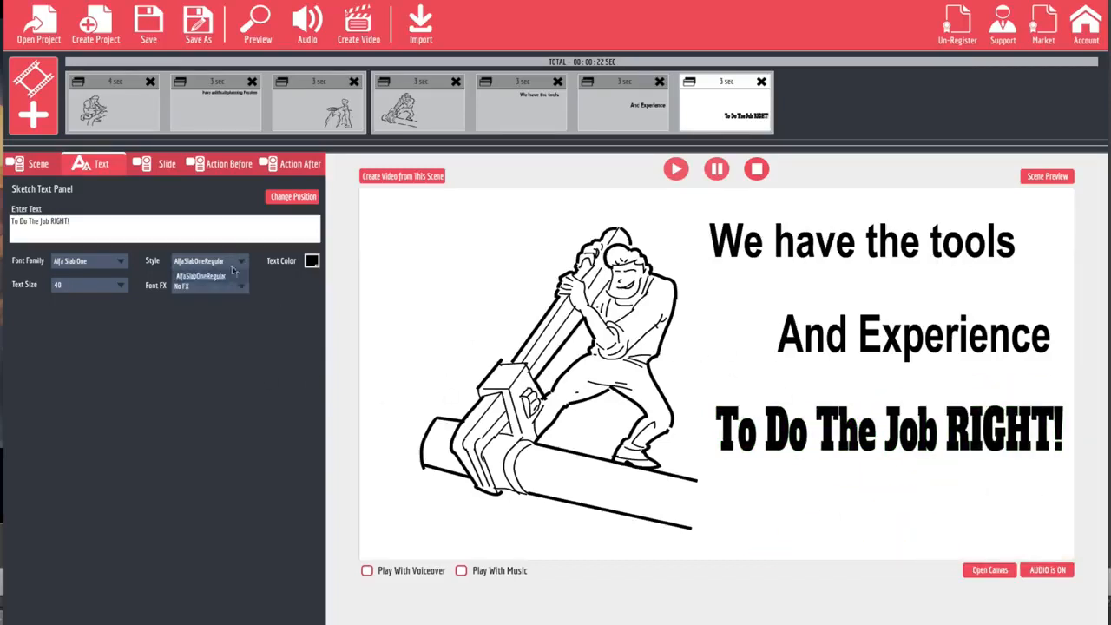
click(220, 327)
- Try the Dark Bloom and Black Clone Shift 1 effects on the "To Do The Job RIGHT!" text and restore No FX
click(230, 291)
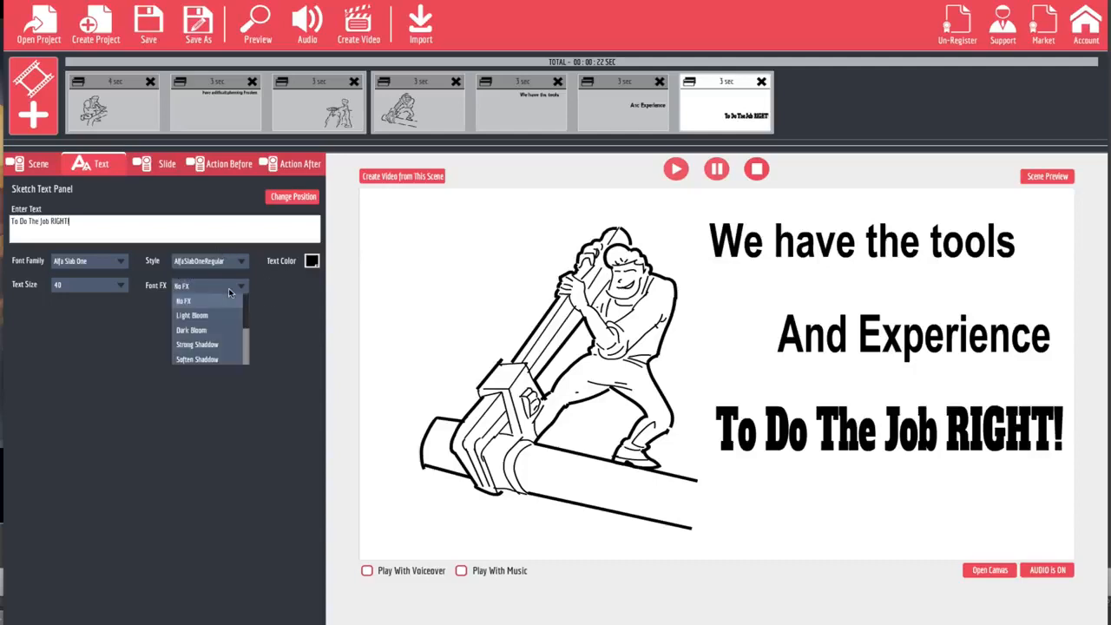
click(192, 330)
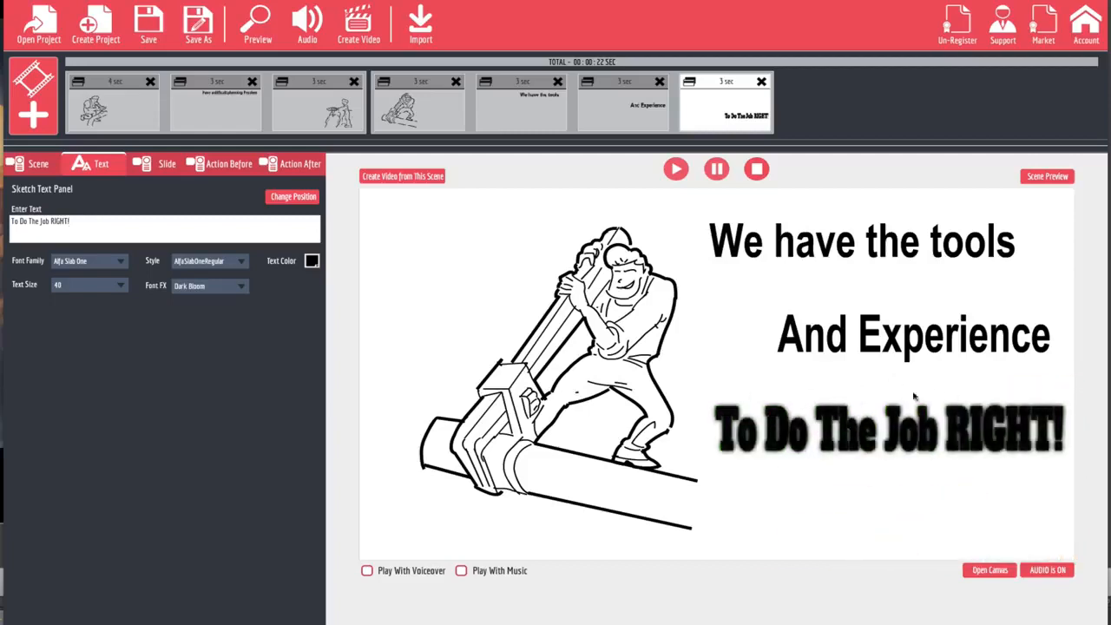
click(242, 288)
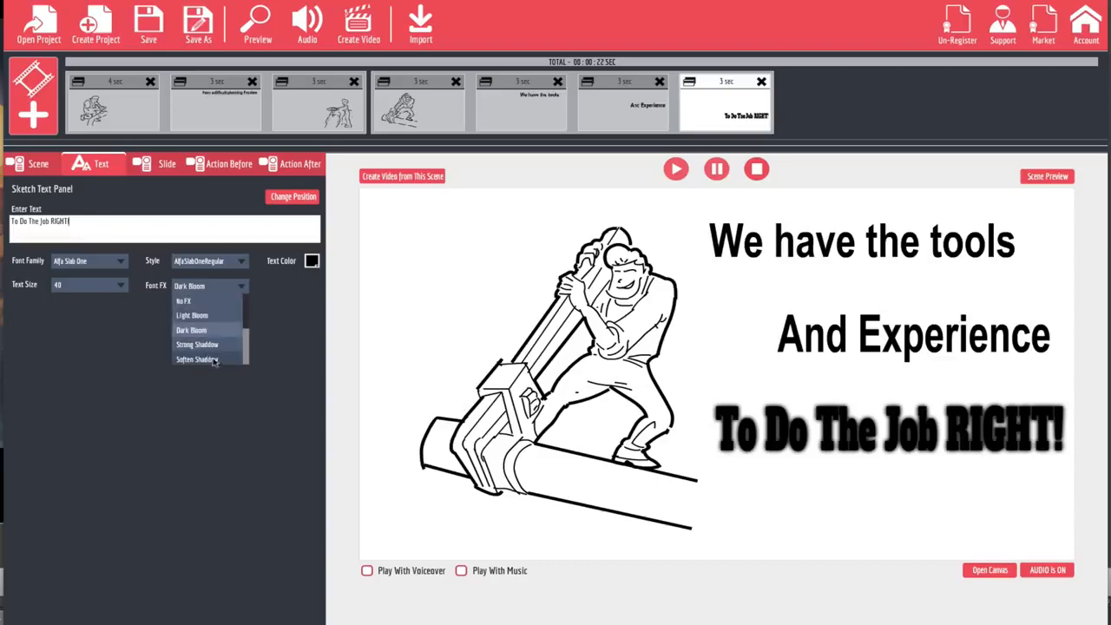
scroll(211, 361, down, 2)
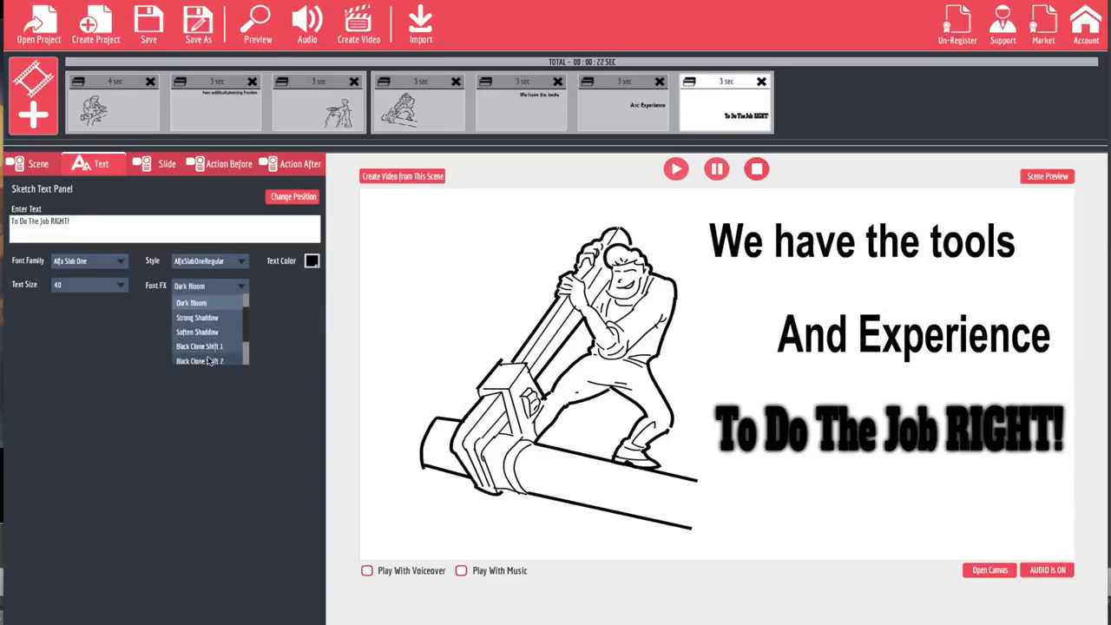
scroll(208, 361, down, 1)
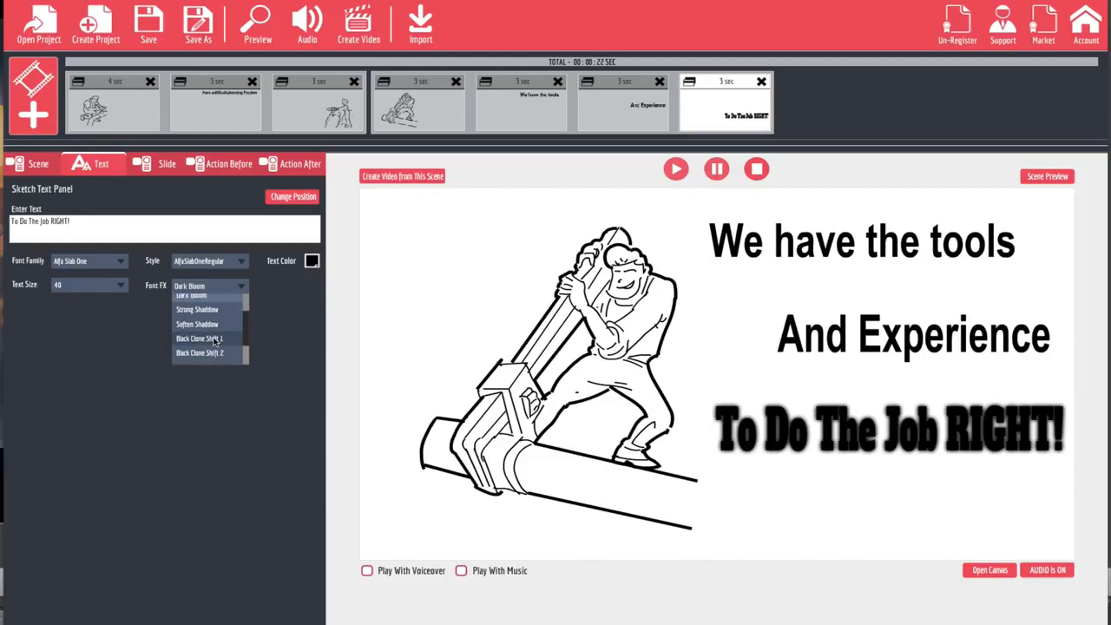
click(215, 339)
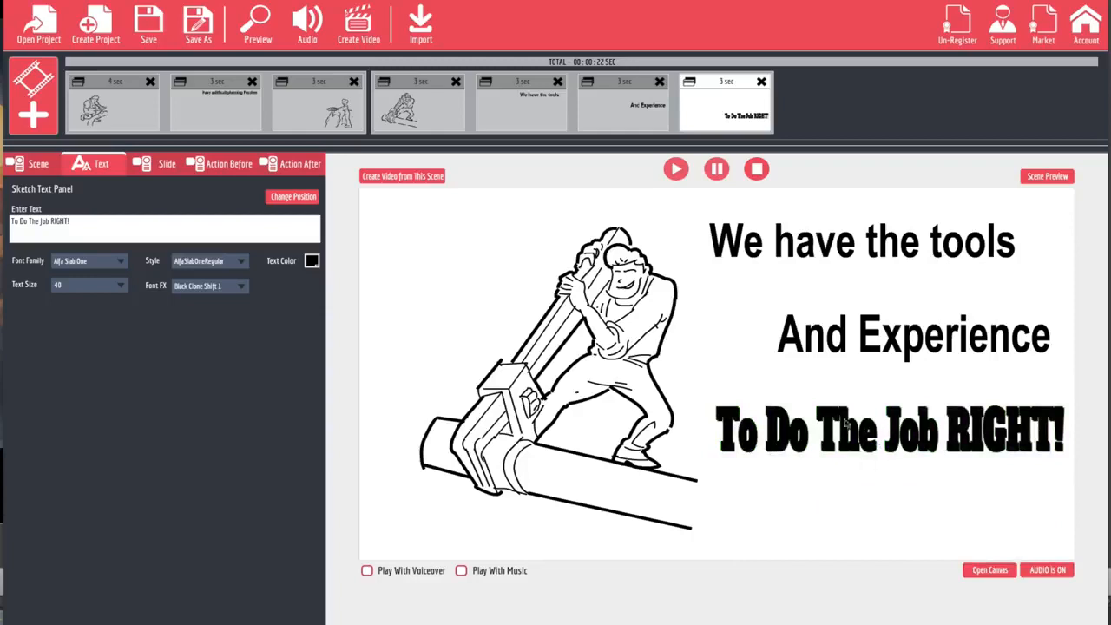
click(241, 285)
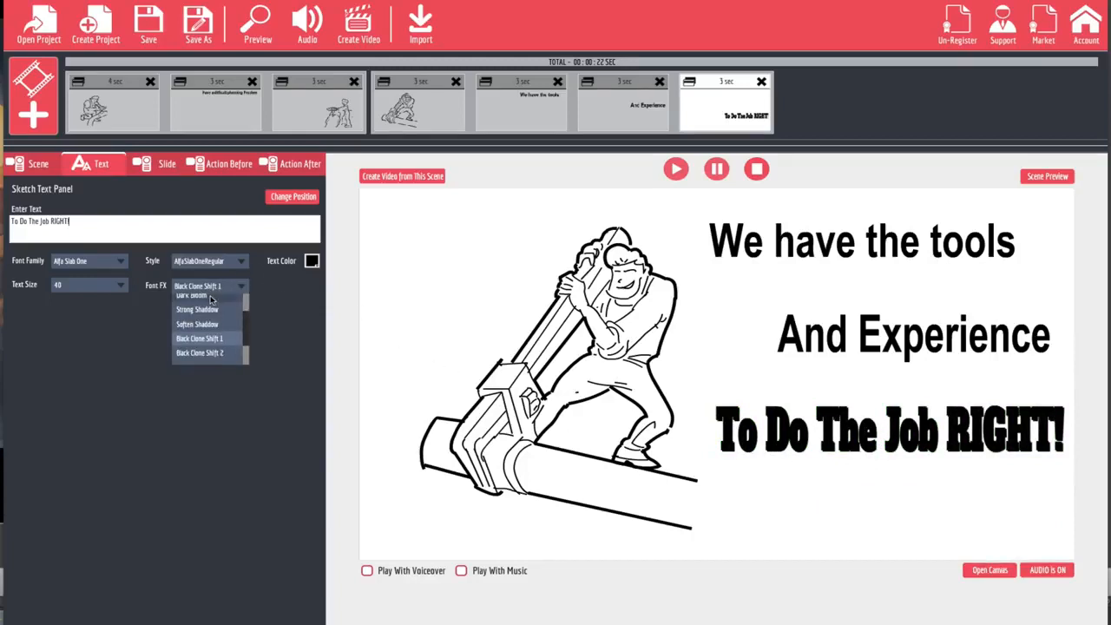
scroll(211, 300, up, 2)
scroll(213, 308, up, 1)
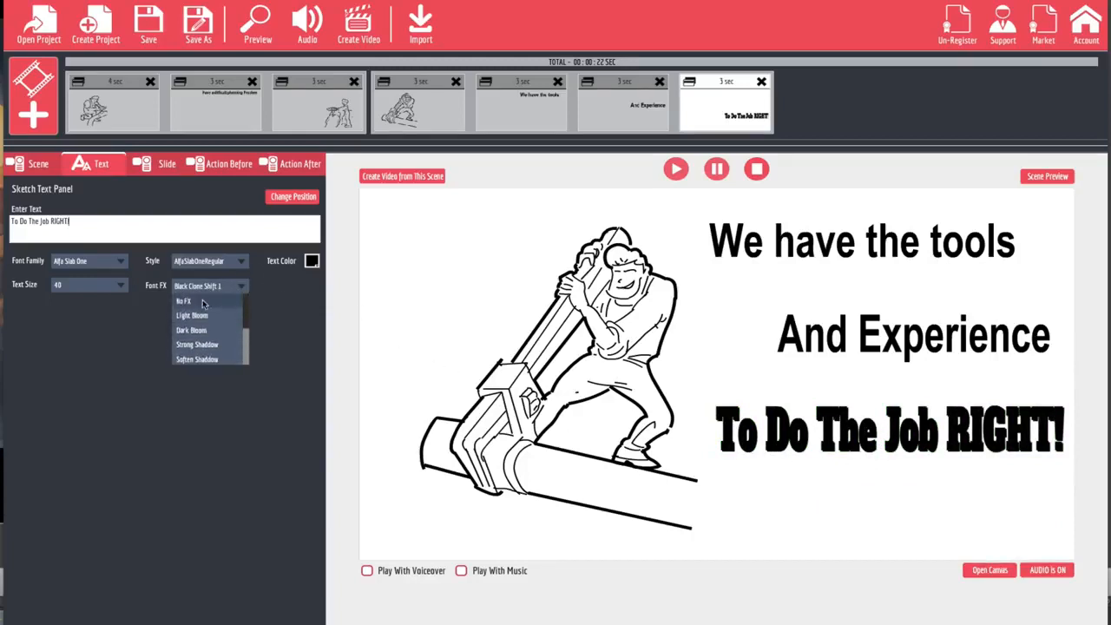
click(202, 301)
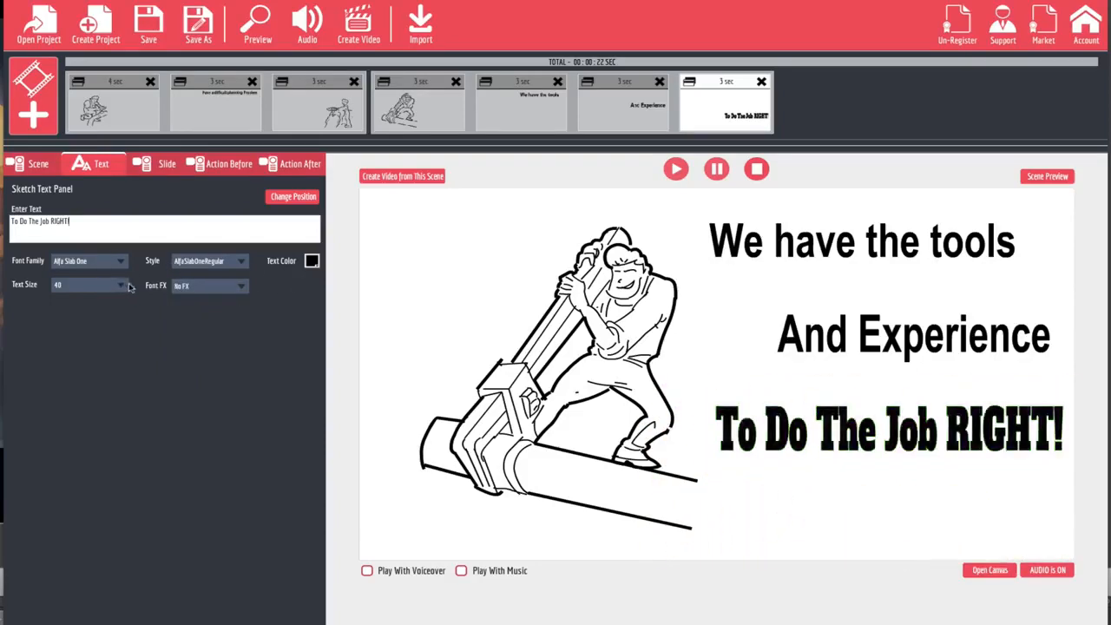
click(120, 285)
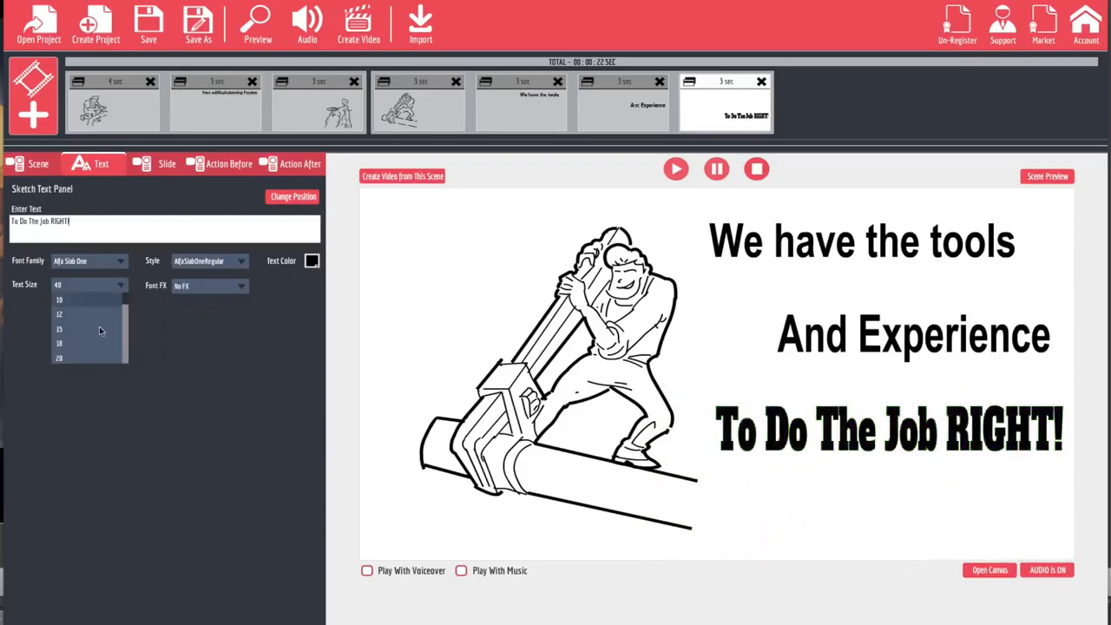
click(303, 287)
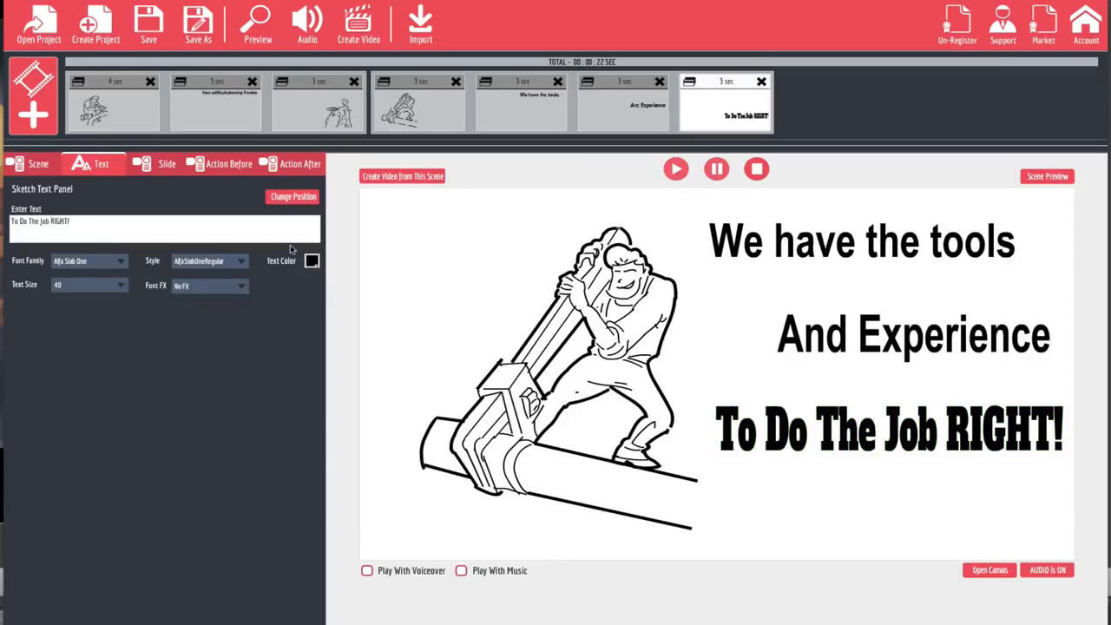